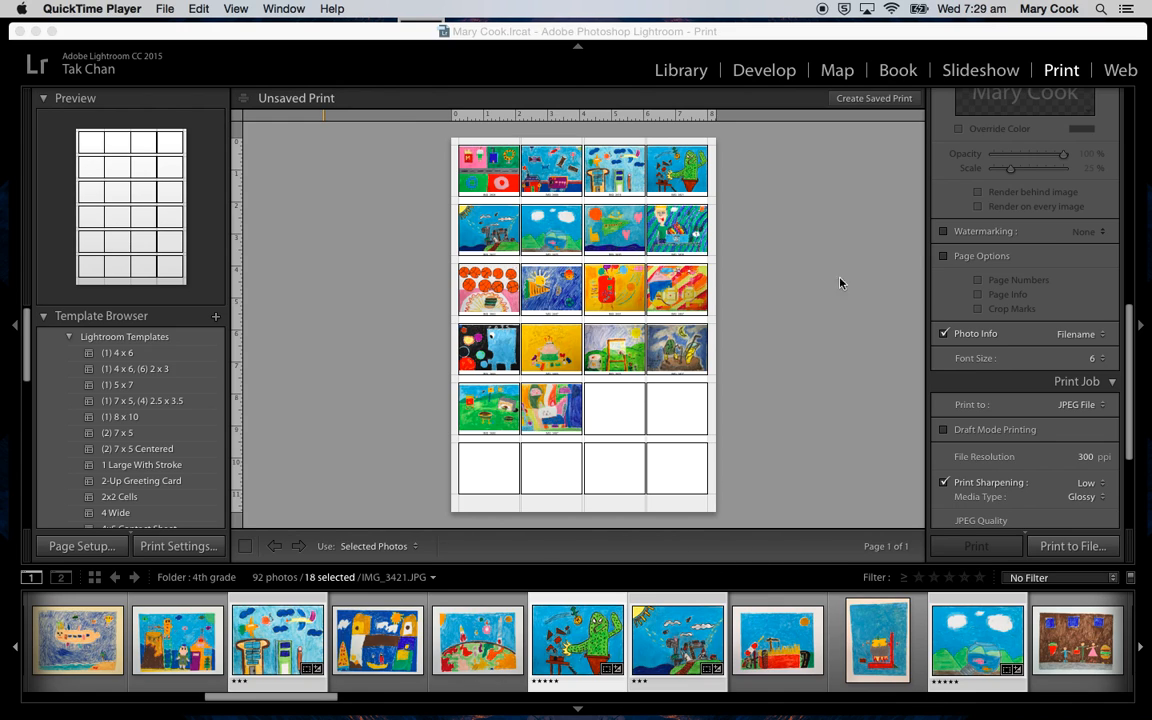
# Step: Select all photos in the 4th grade folder of the Library and bring them into the Print module
pyautogui.click(621, 60)
pyautogui.click(688, 70)
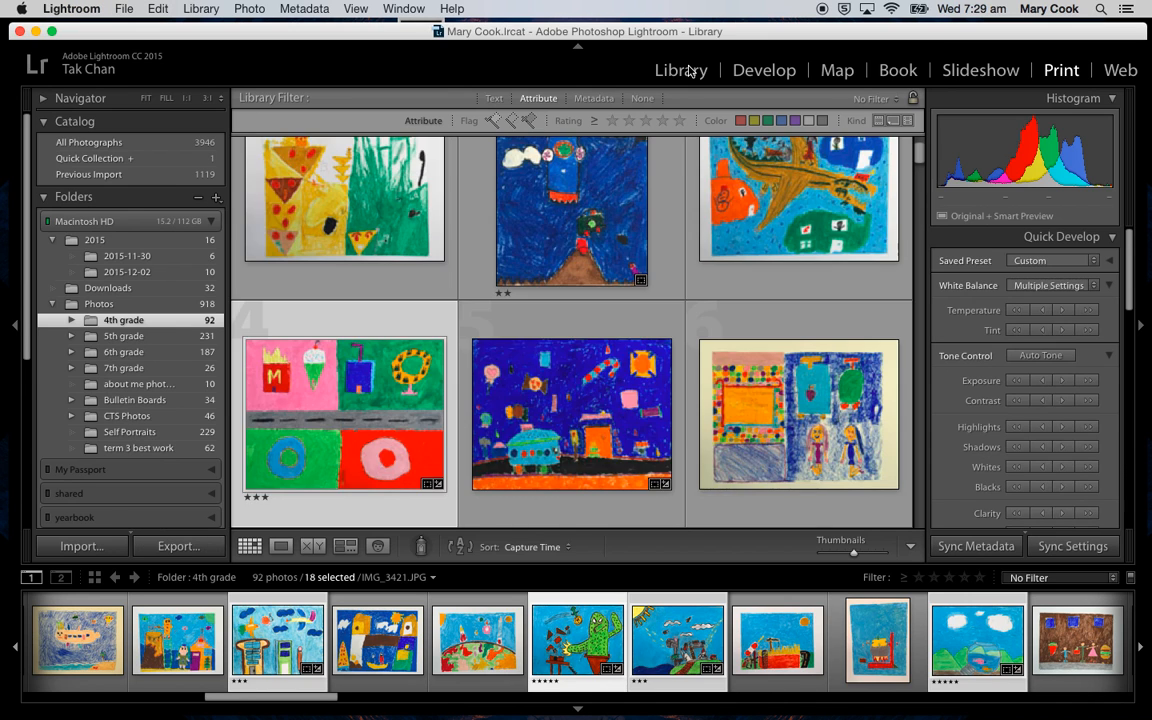
pyautogui.click(97, 337)
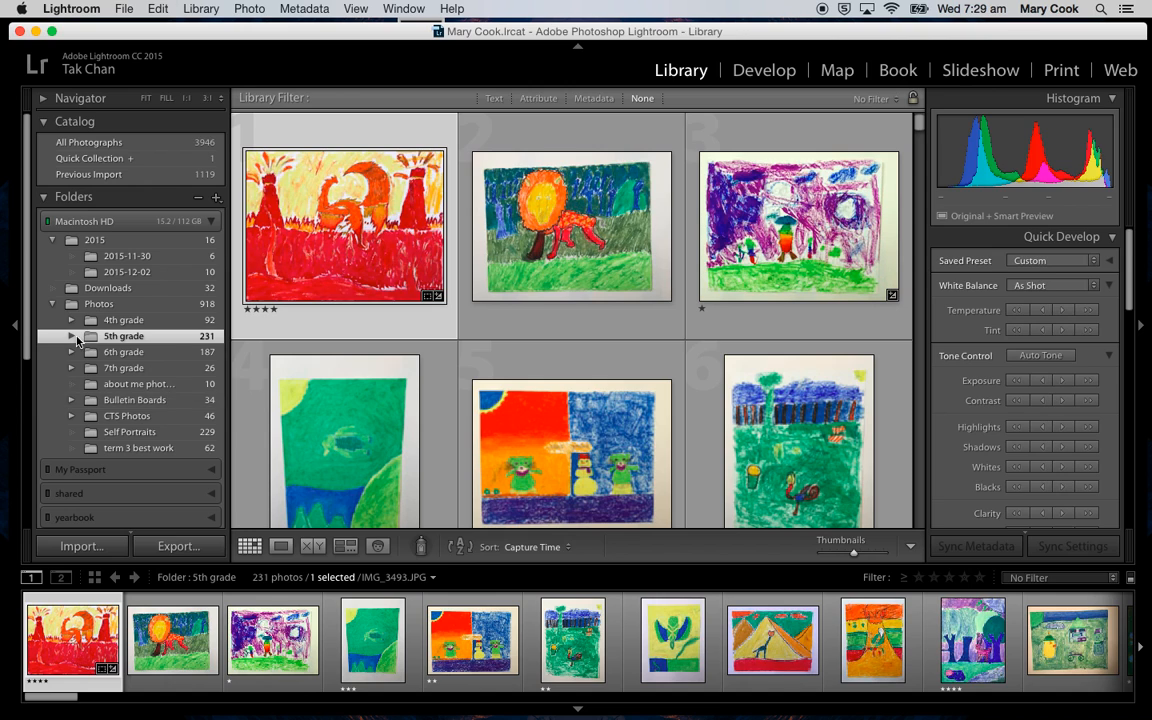
pyautogui.click(137, 322)
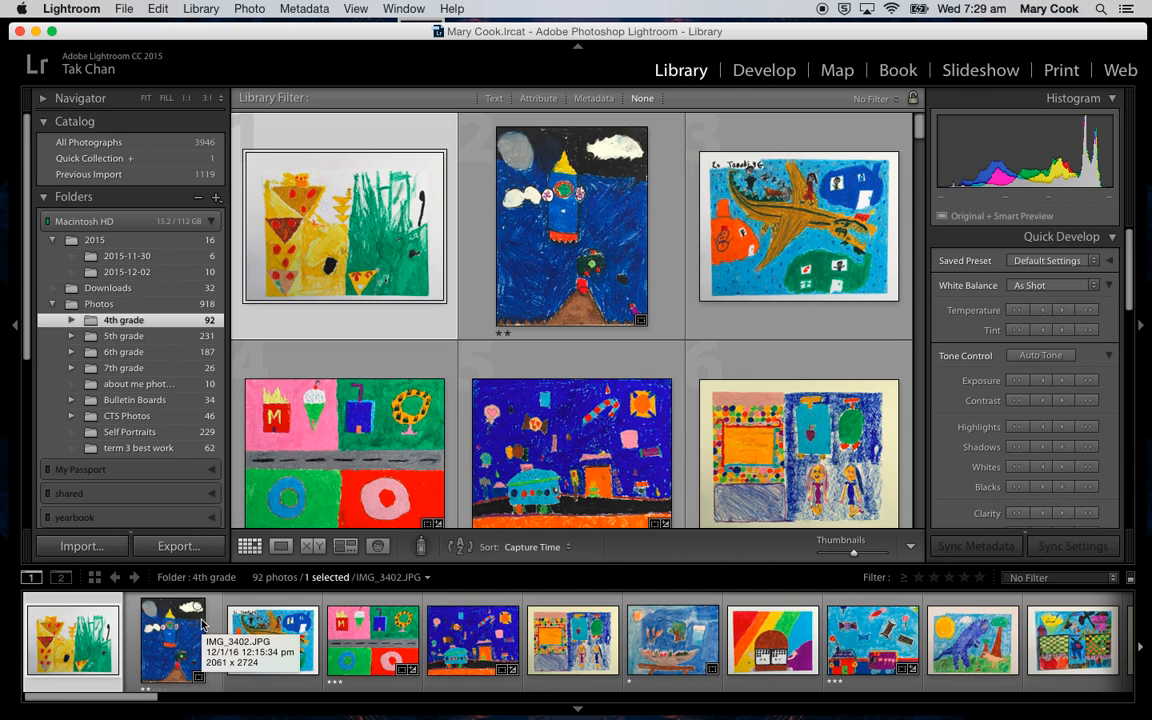
pyautogui.press('super+a')
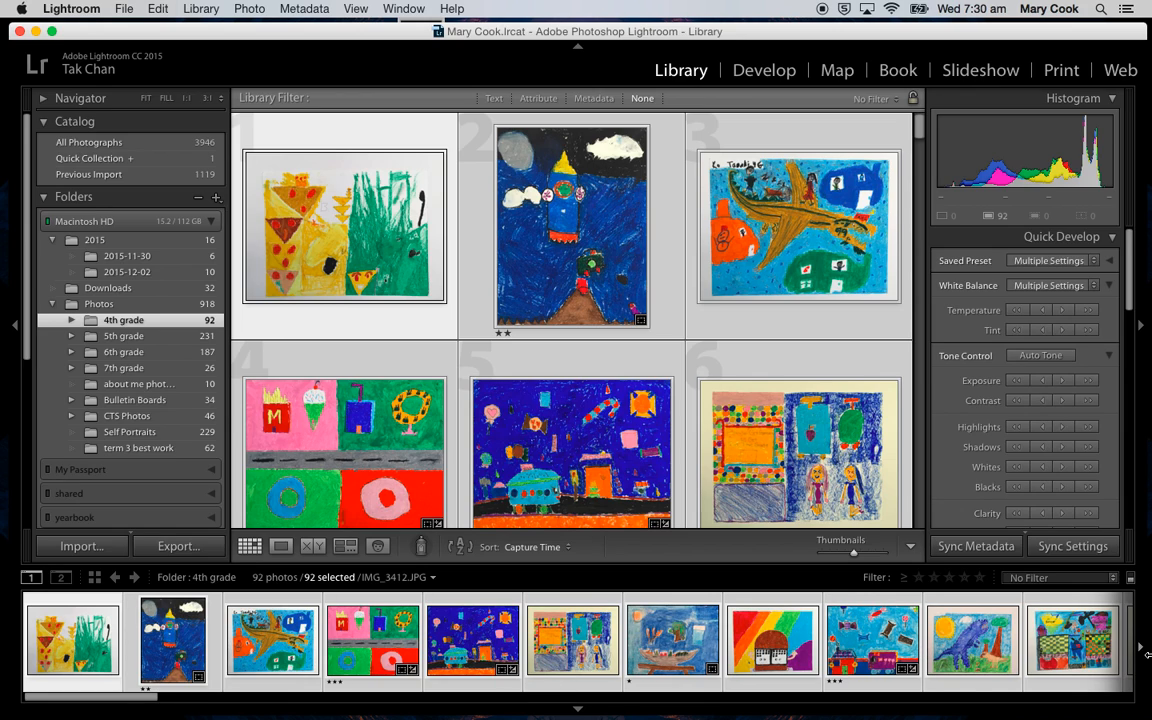
pyautogui.click(1066, 73)
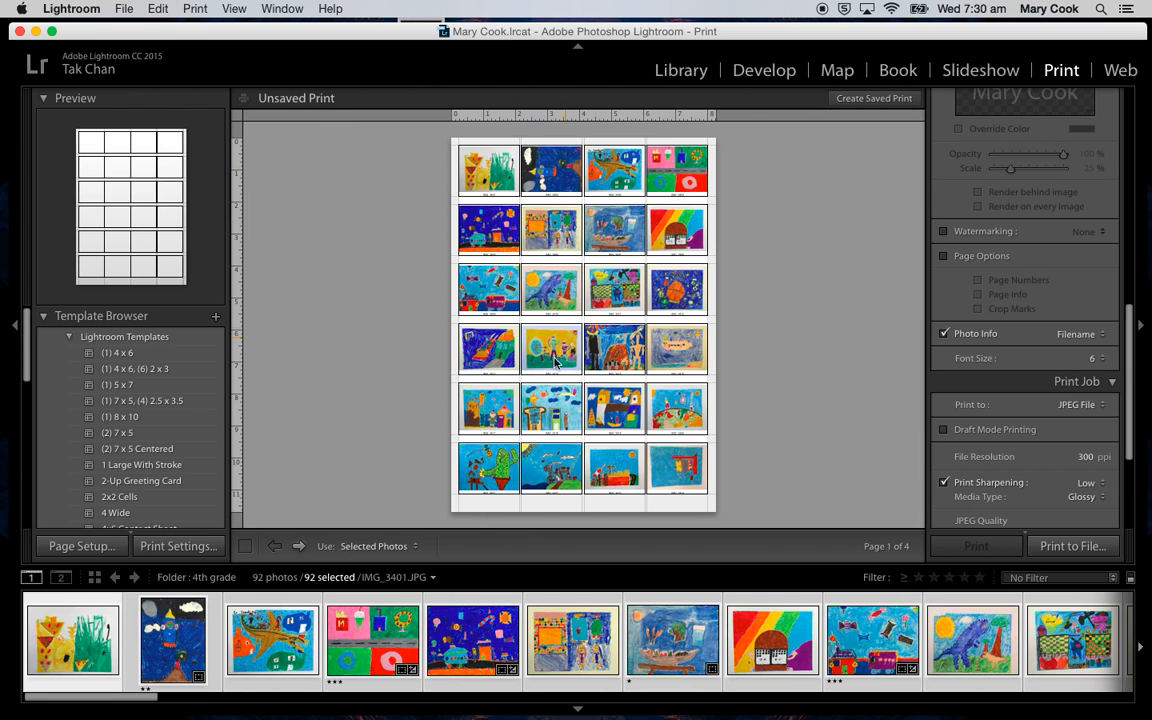
# Step: Apply the (1) 4 x 6 Lightroom template to the selected photos
pyautogui.scroll(-3, 112, 490)
pyautogui.scroll(3, 125, 420)
pyautogui.click(144, 336)
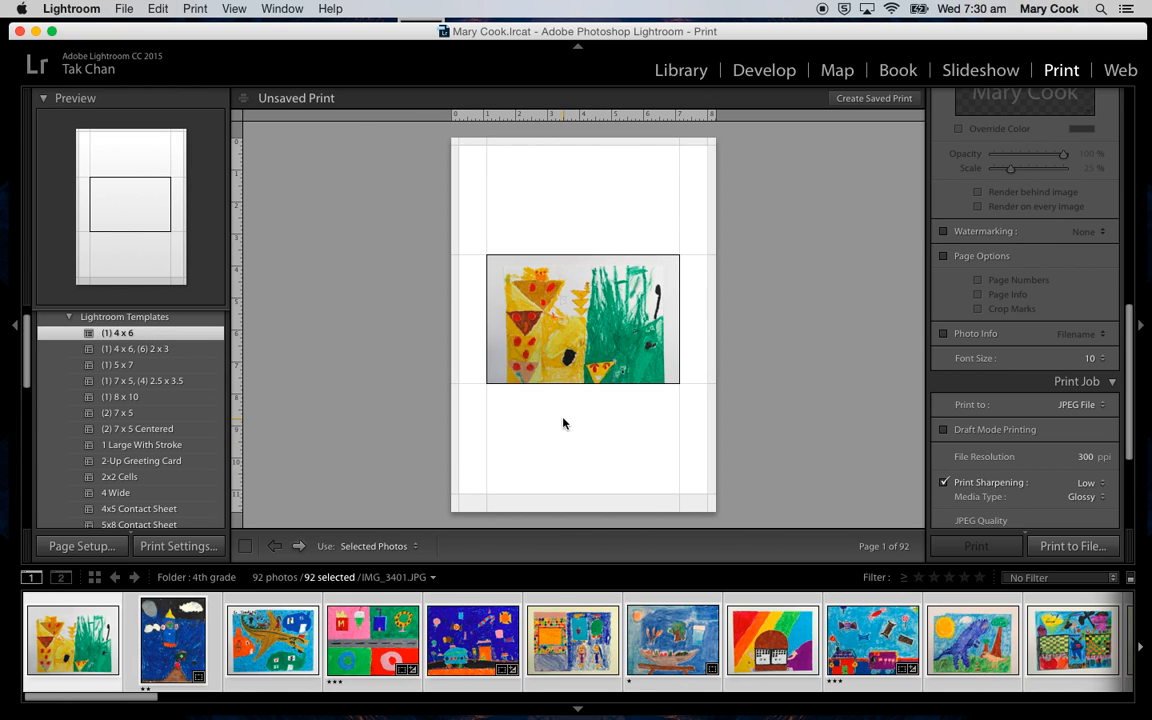
pyautogui.scroll(1, 152, 388)
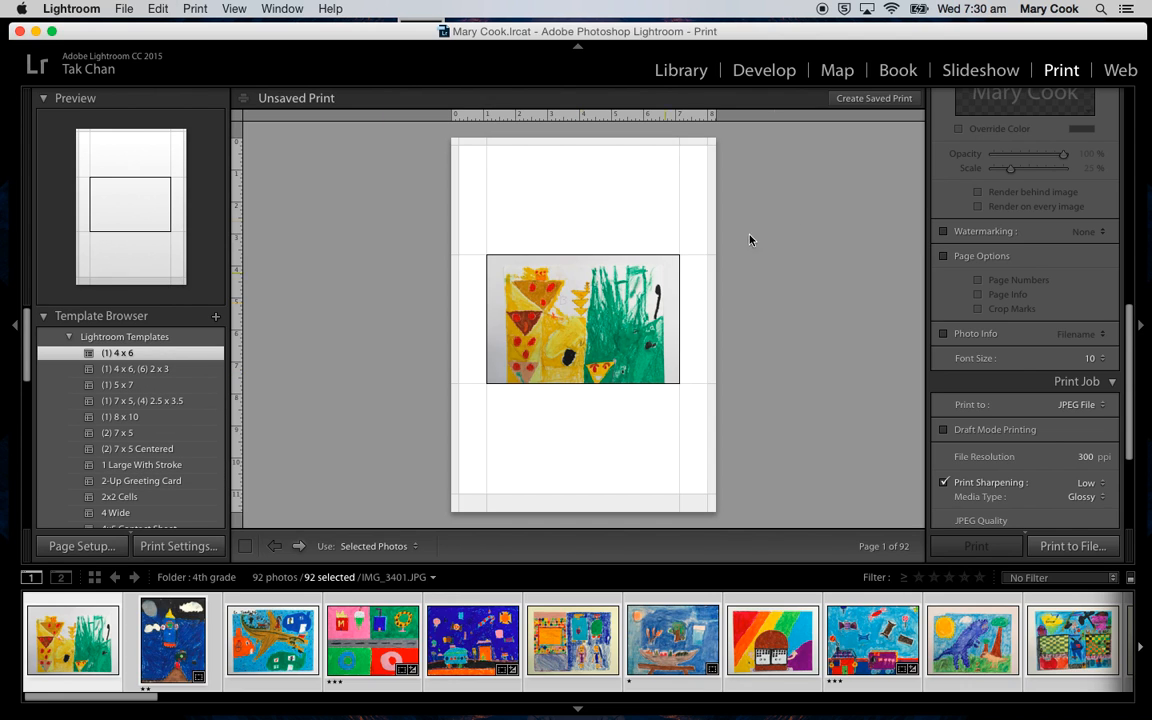
pyautogui.scroll(5, 1000, 190)
pyautogui.scroll(10, 1040, 198)
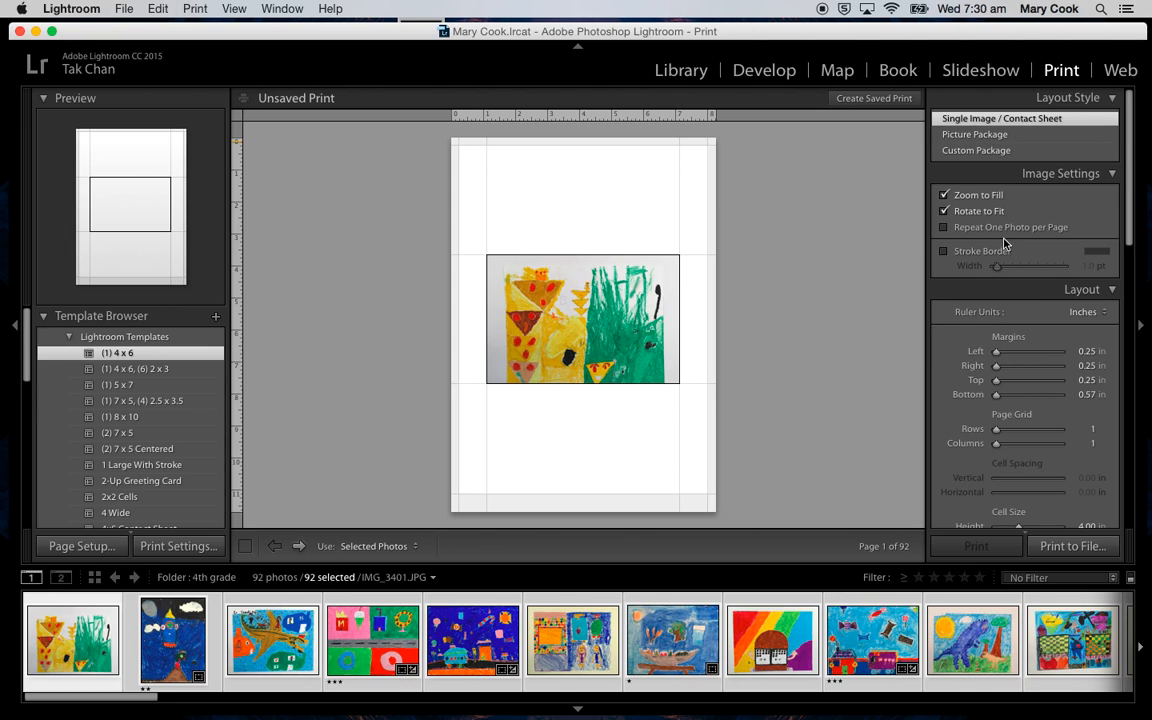
pyautogui.click(945, 197)
pyautogui.click(945, 197)
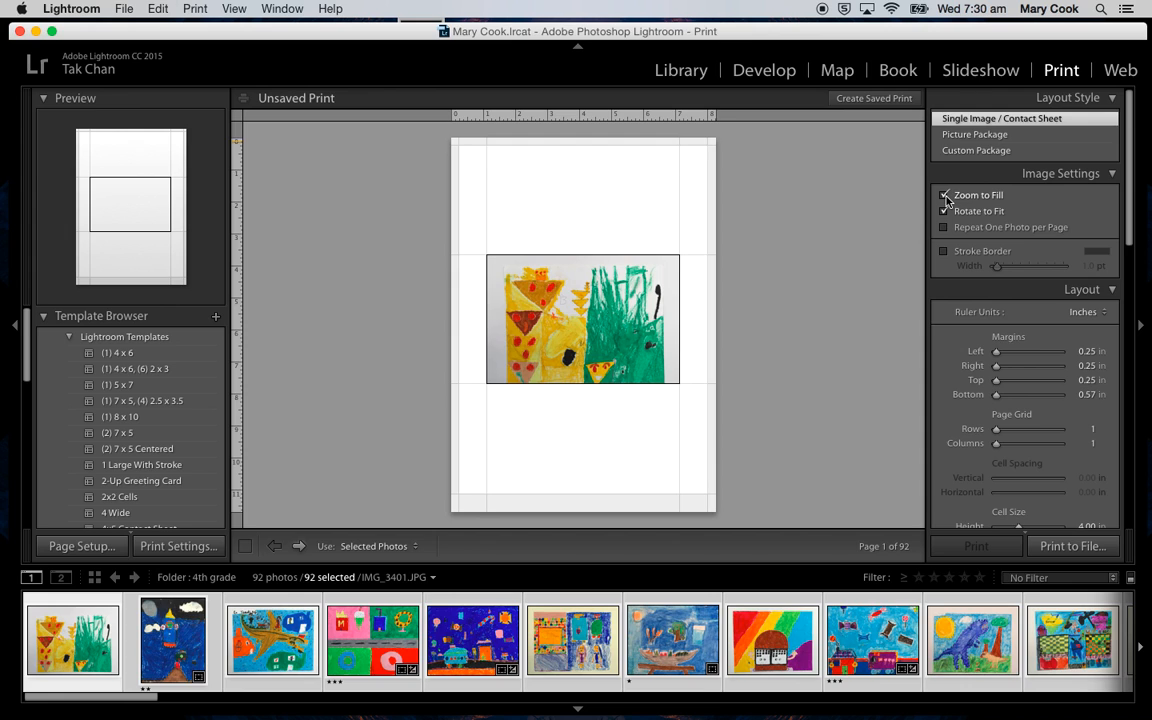
# Step: Set the page grid to 6 rows and 4 columns with cell spacing of 0.38 in vertical and 0.10 in horizontal
pyautogui.scroll(-5, 957, 266)
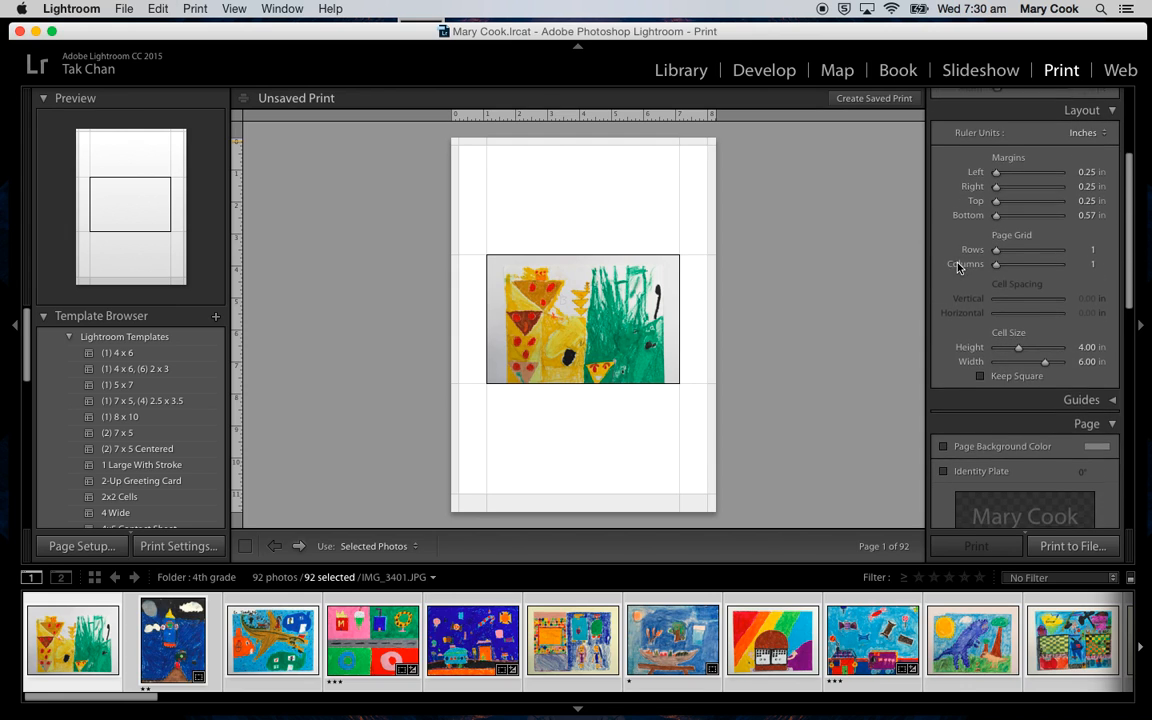
pyautogui.scroll(-1, 957, 266)
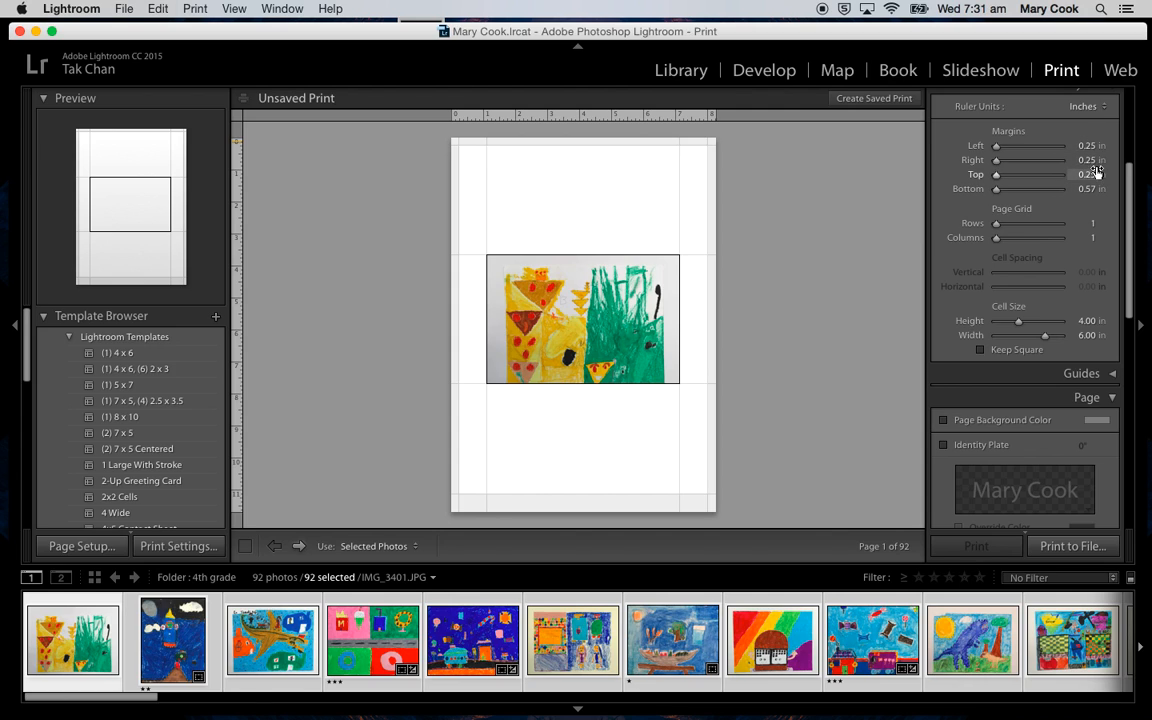
pyautogui.moveTo(1083, 187); pyautogui.dragTo(1094, 194)
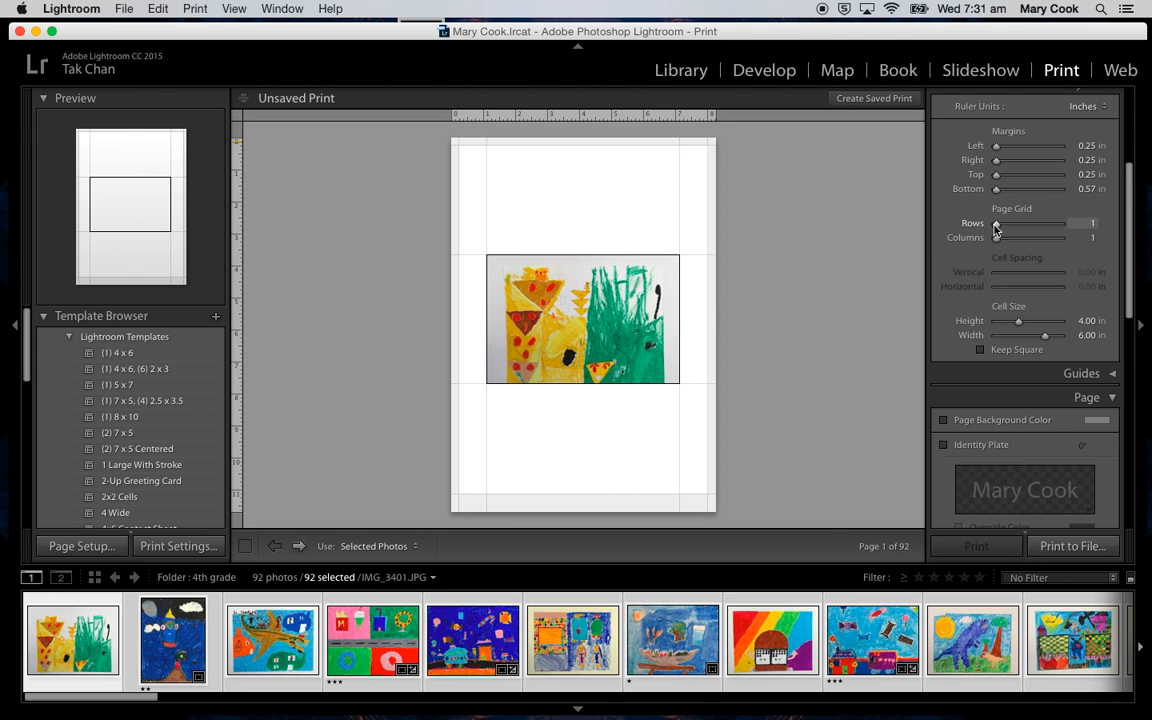
pyautogui.moveTo(995, 226); pyautogui.dragTo(1038, 226)
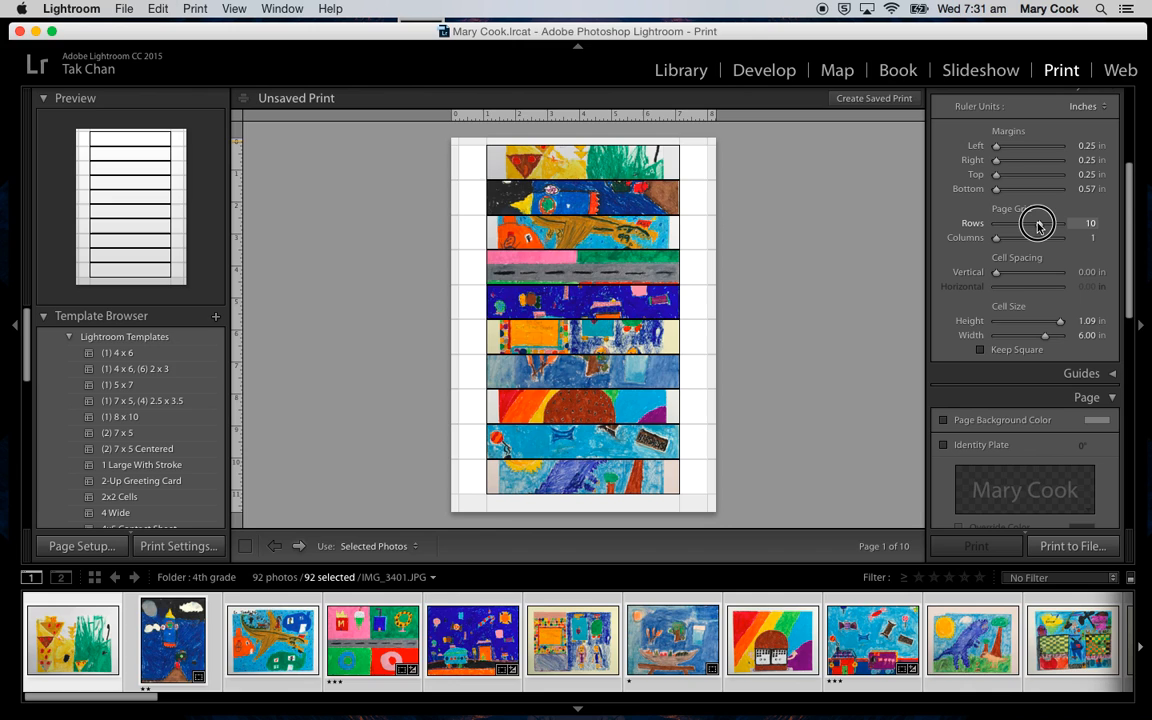
pyautogui.moveTo(1038, 226)
pyautogui.mouseDown()
pyautogui.moveTo(1000, 225)
pyautogui.moveTo(1018, 227)
pyautogui.mouseUp()
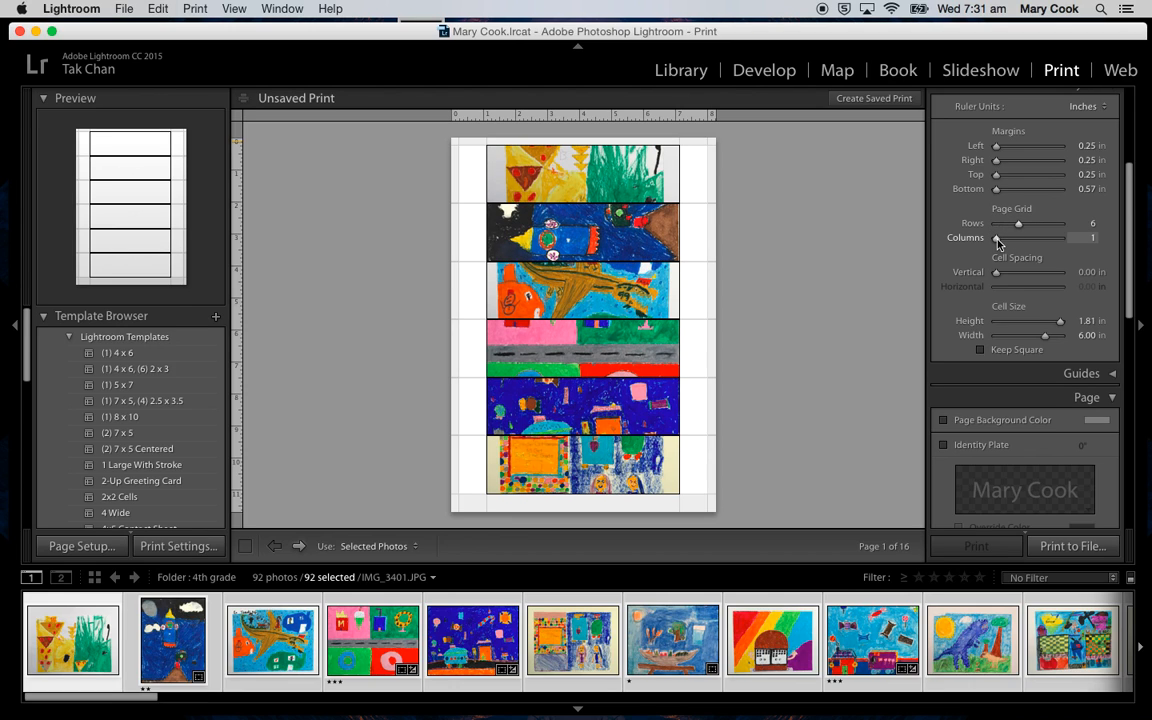
pyautogui.moveTo(997, 241); pyautogui.dragTo(997, 291)
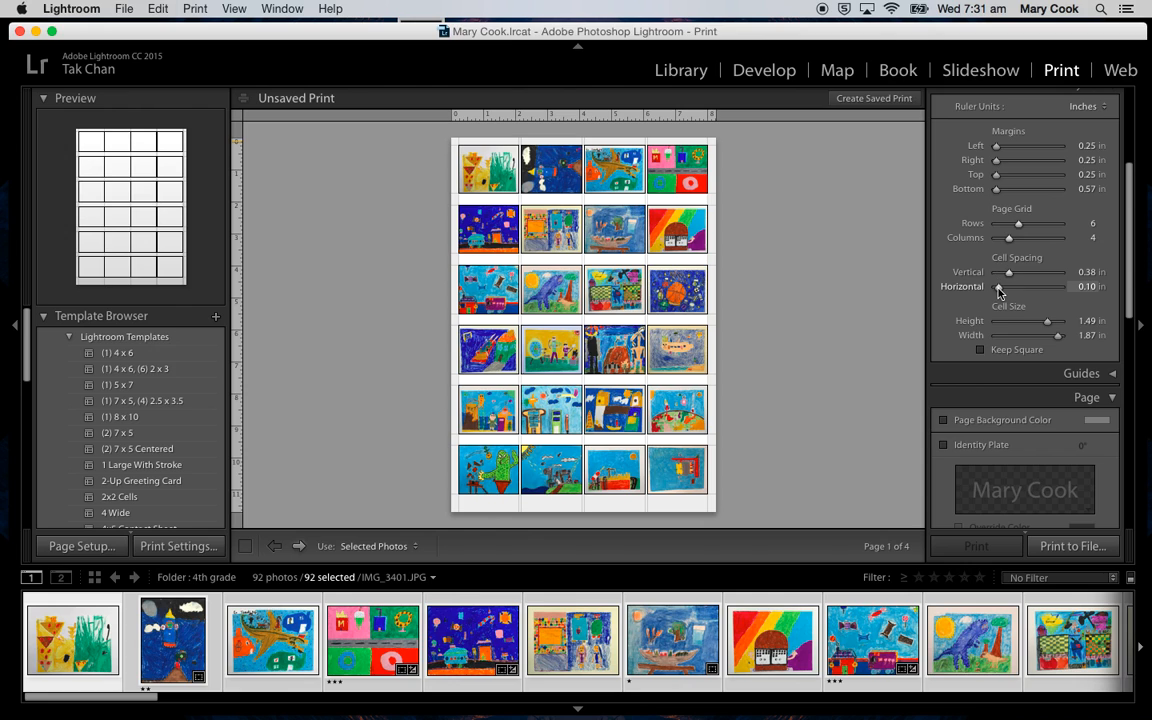
# Step: Turn off Zoom to Fill for the images and set the cell height to 1.56 in
pyautogui.scroll(5, 995, 270)
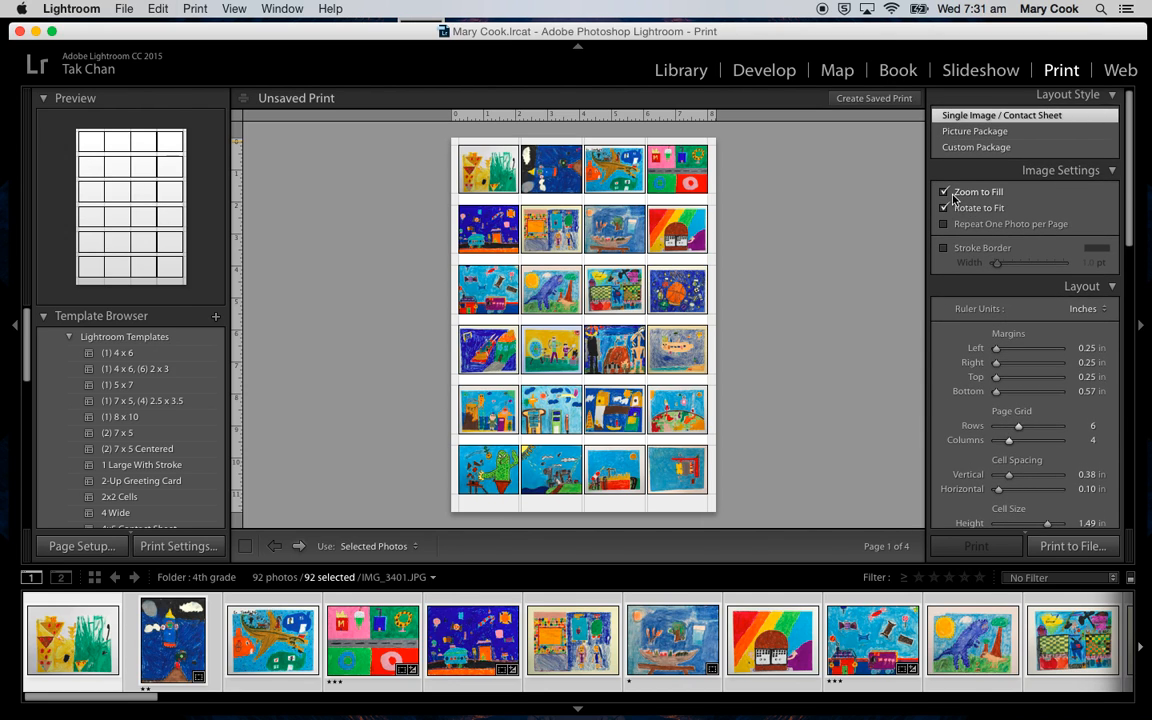
pyautogui.click(942, 193)
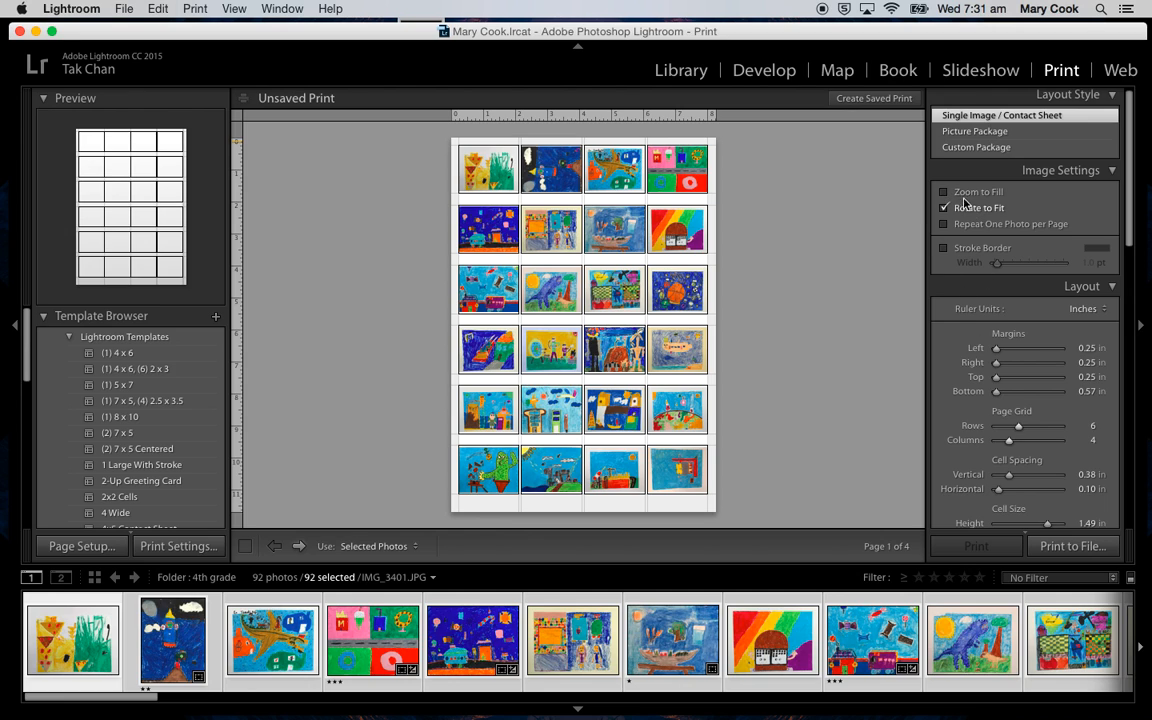
pyautogui.scroll(-5, 1100, 345)
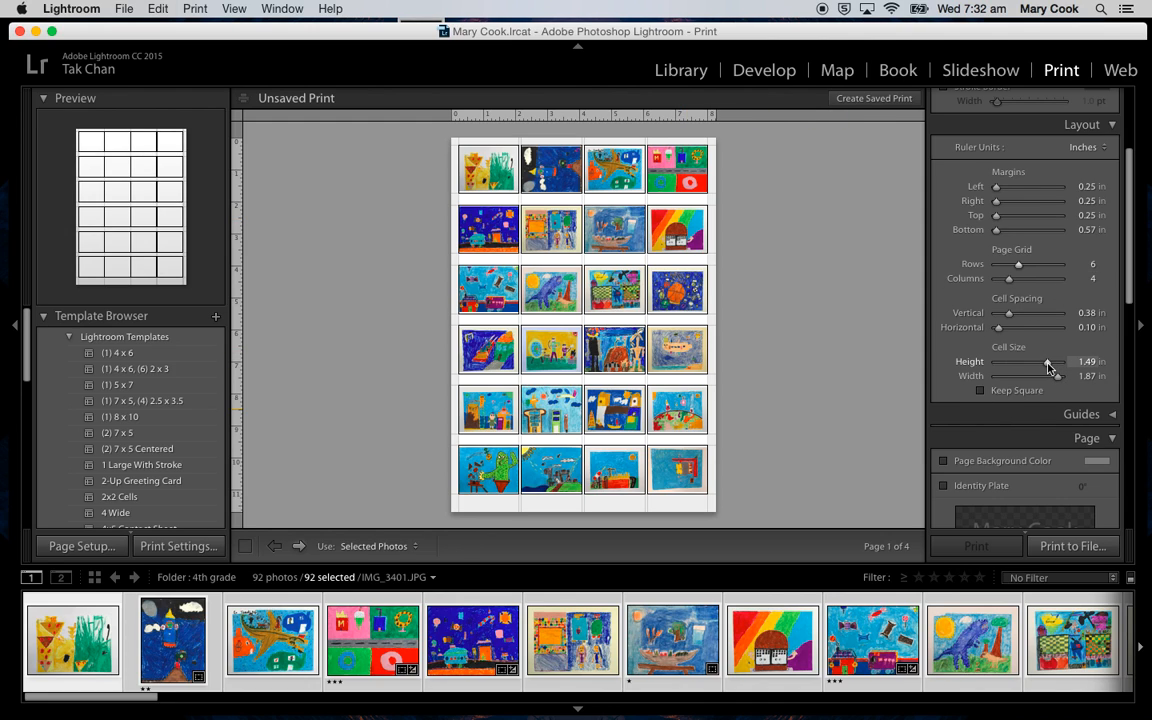
pyautogui.moveTo(1050, 366); pyautogui.dragTo(1050, 367)
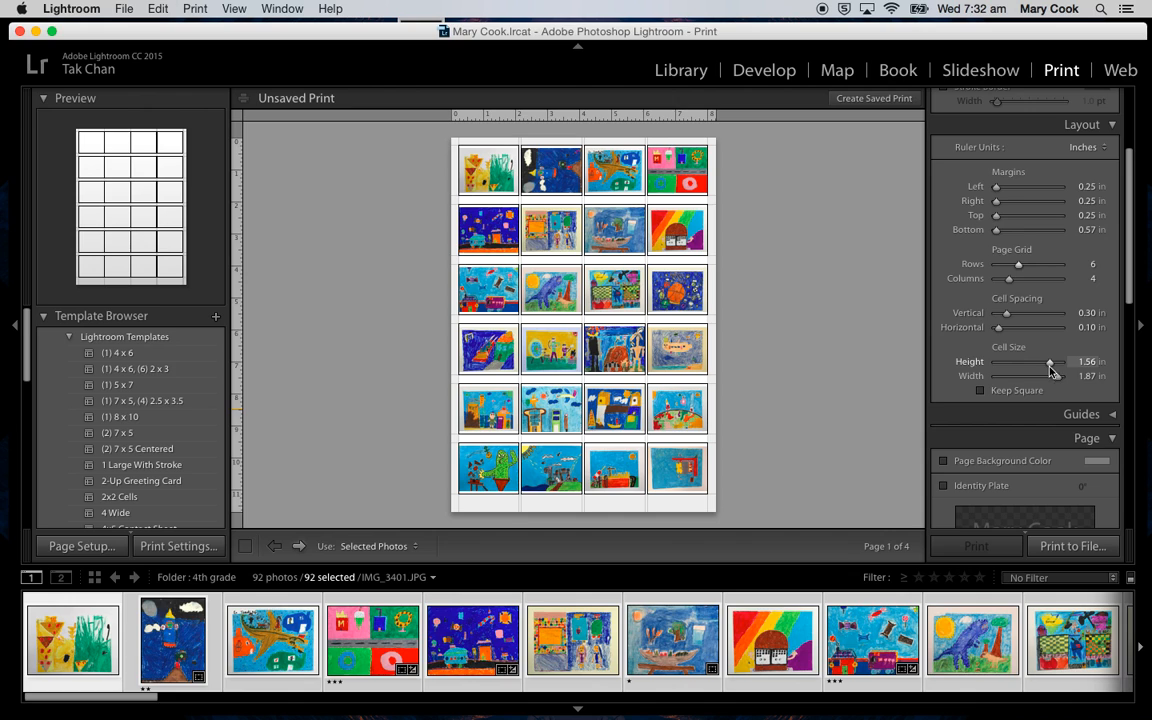
# Step: Enable Photo Info showing the Filename under each photo, with a font size of 12
pyautogui.scroll(-10, 1029, 366)
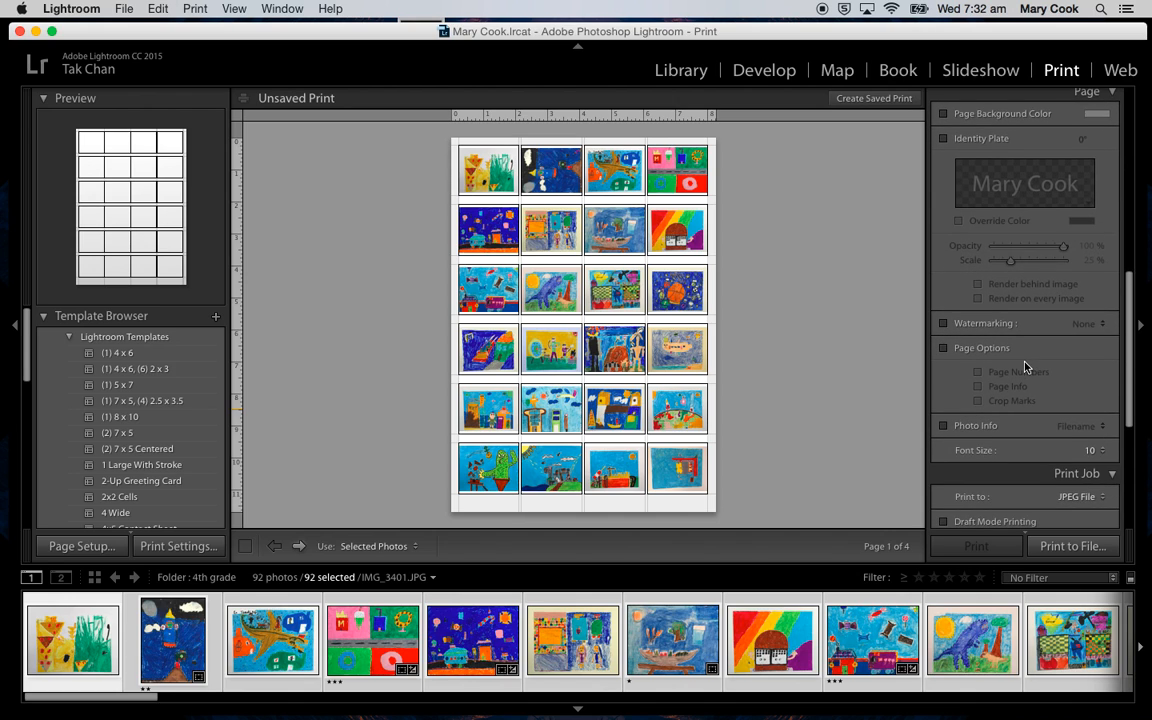
pyautogui.scroll(-3, 1025, 367)
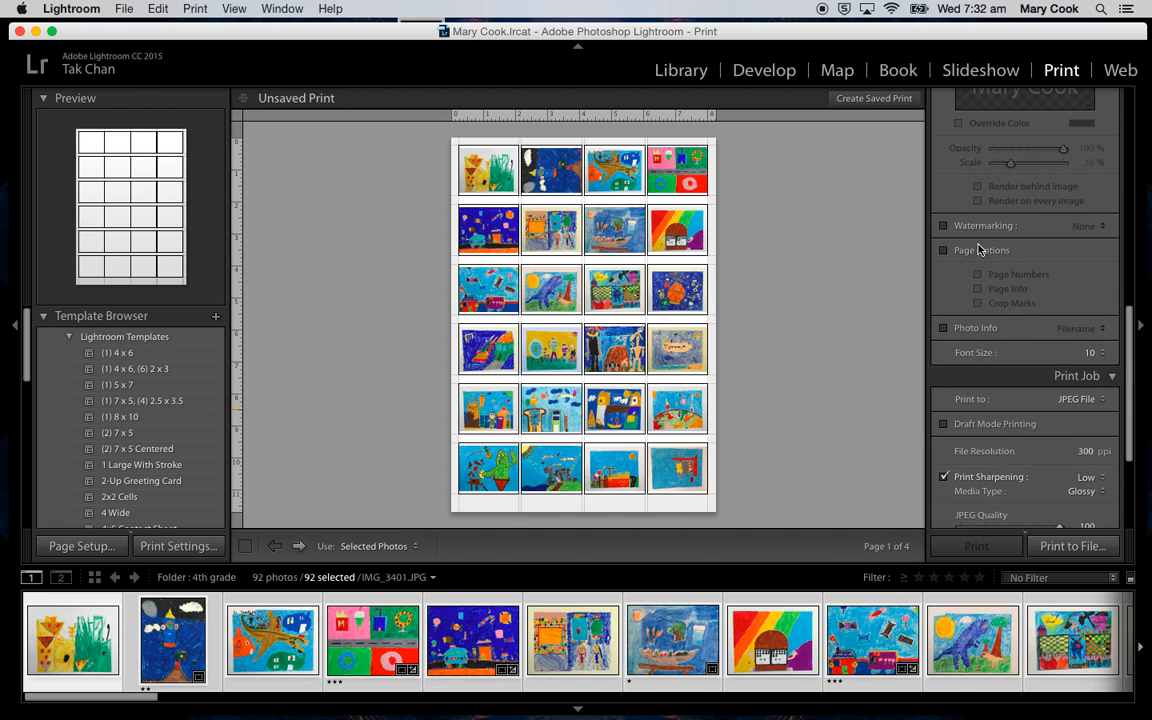
pyautogui.scroll(4, 1015, 385)
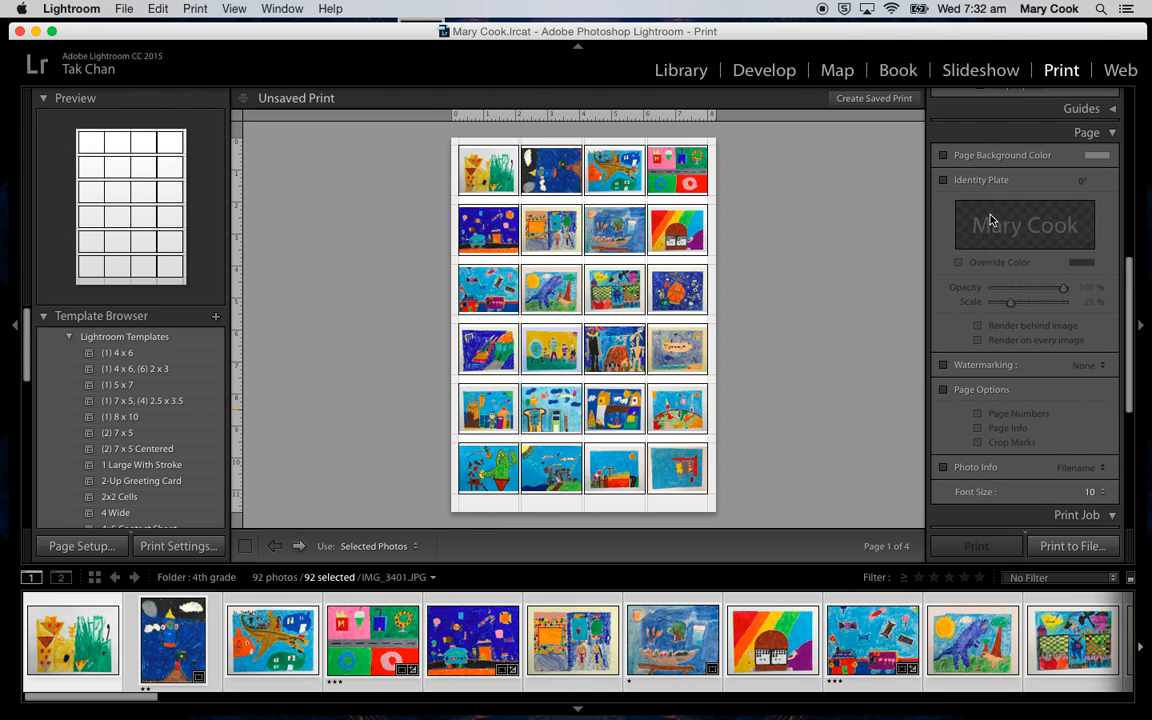
pyautogui.scroll(-5, 990, 220)
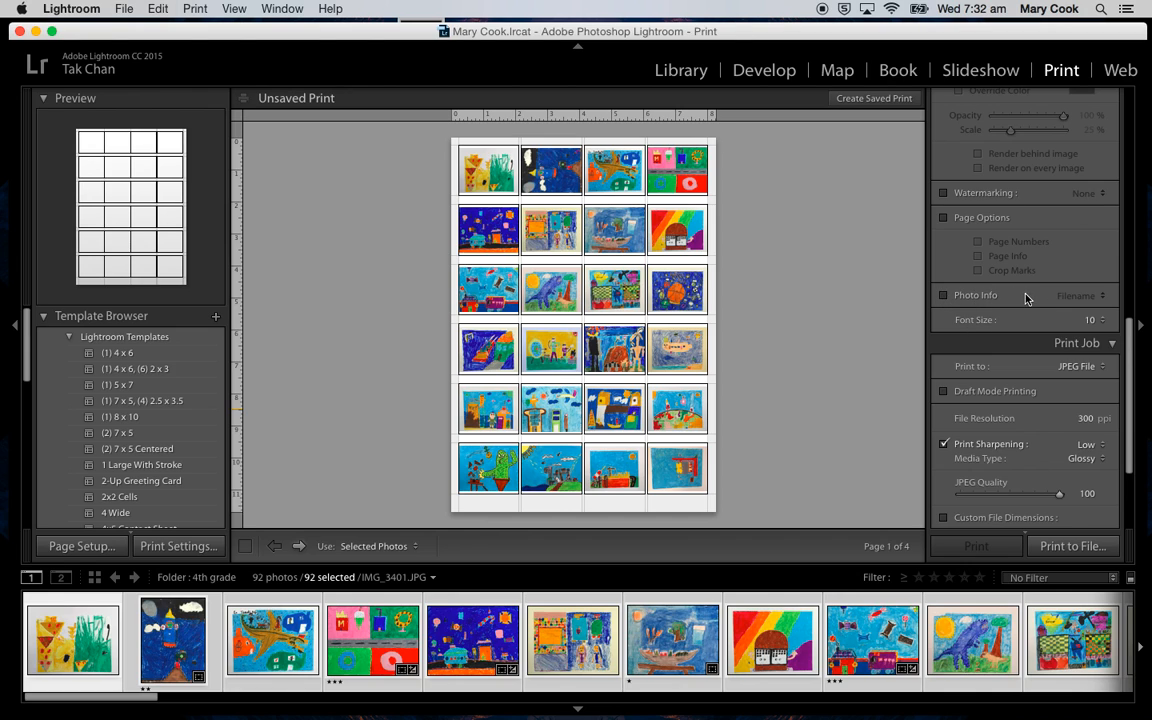
pyautogui.click(944, 296)
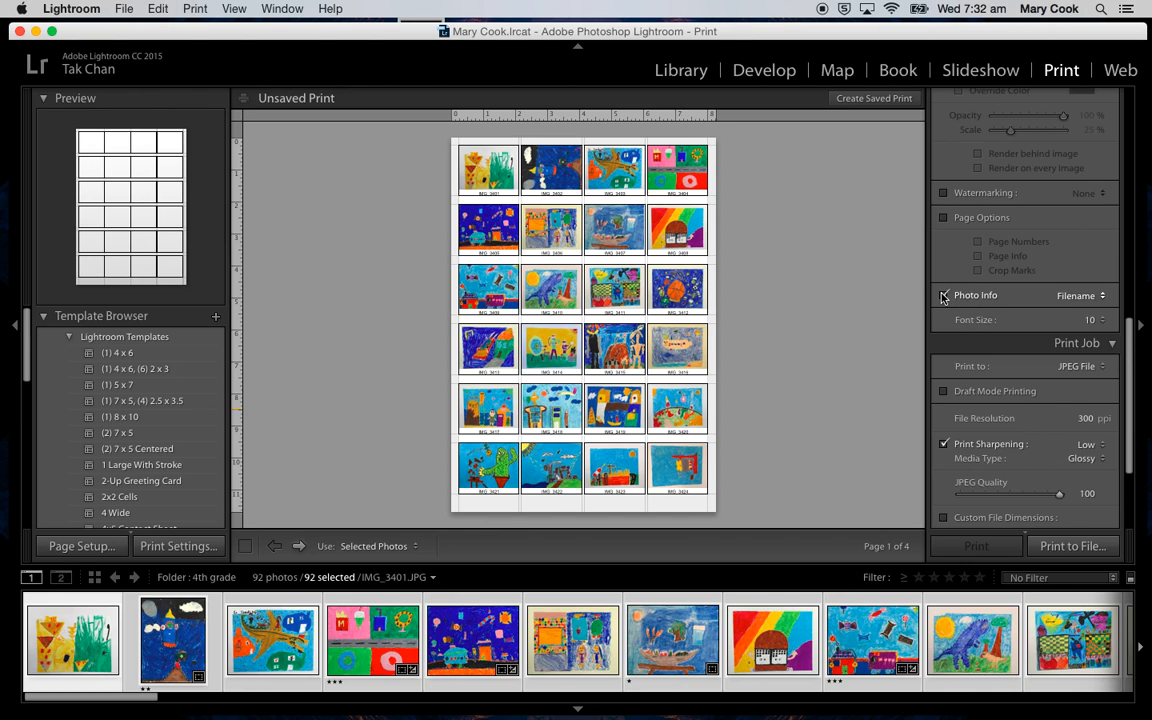
pyautogui.click(1088, 298)
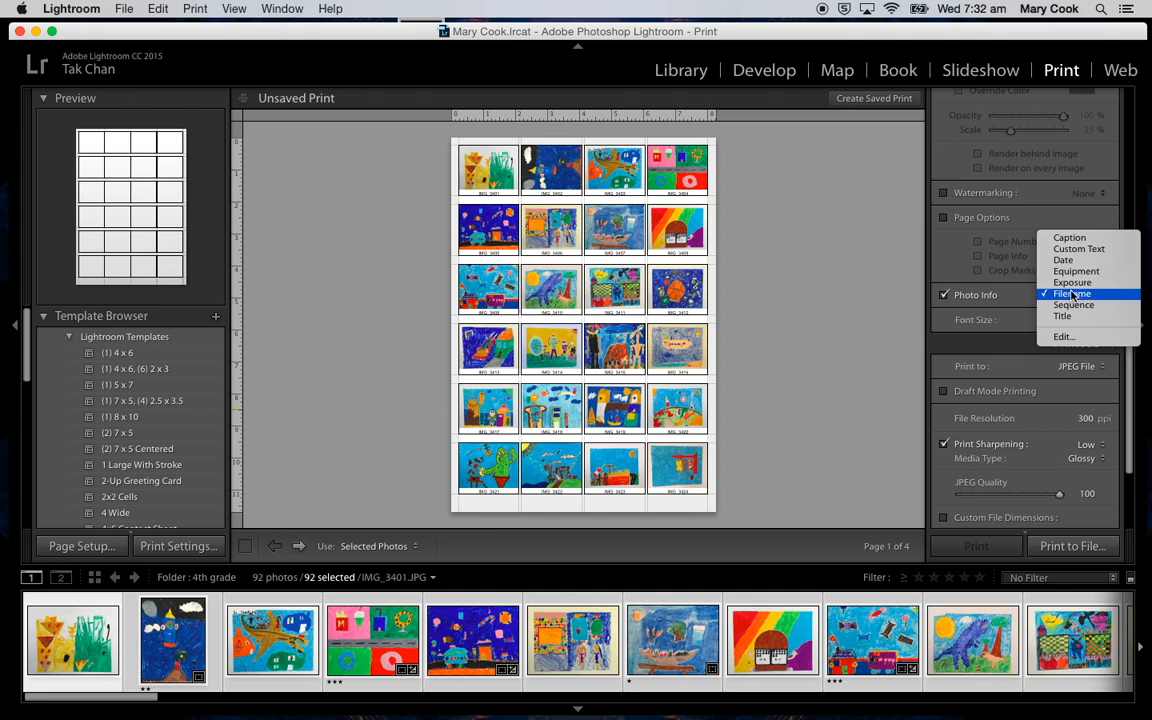
pyautogui.click(1081, 298)
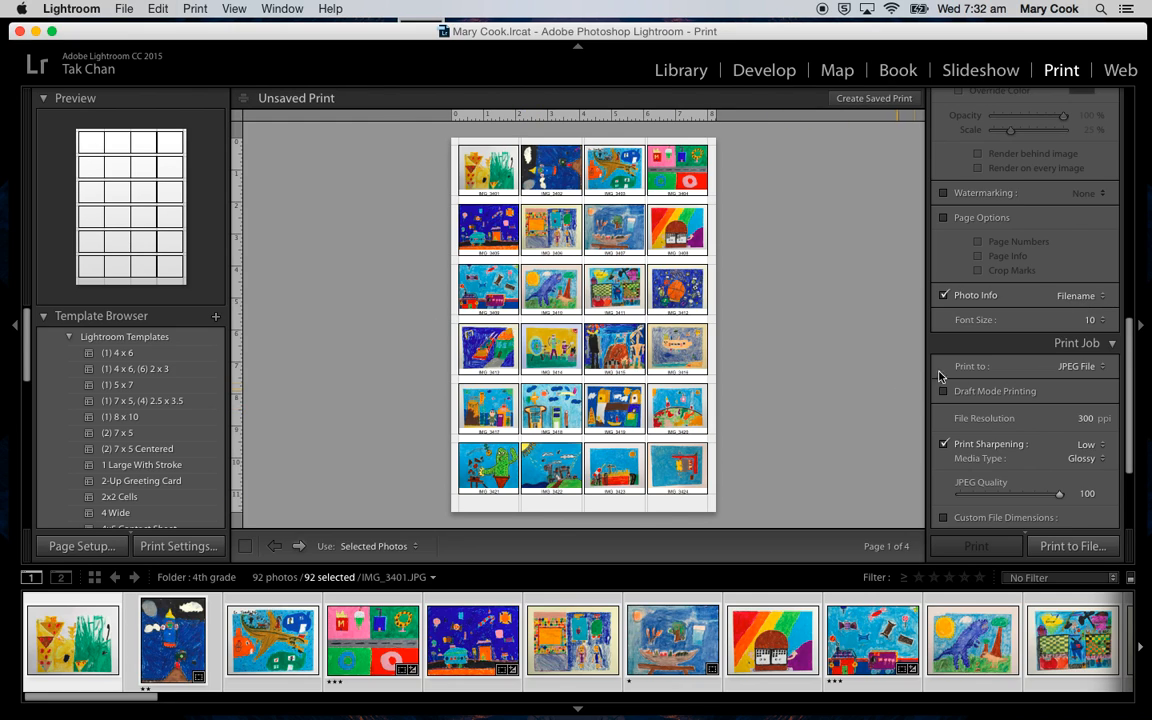
pyautogui.click(1092, 320)
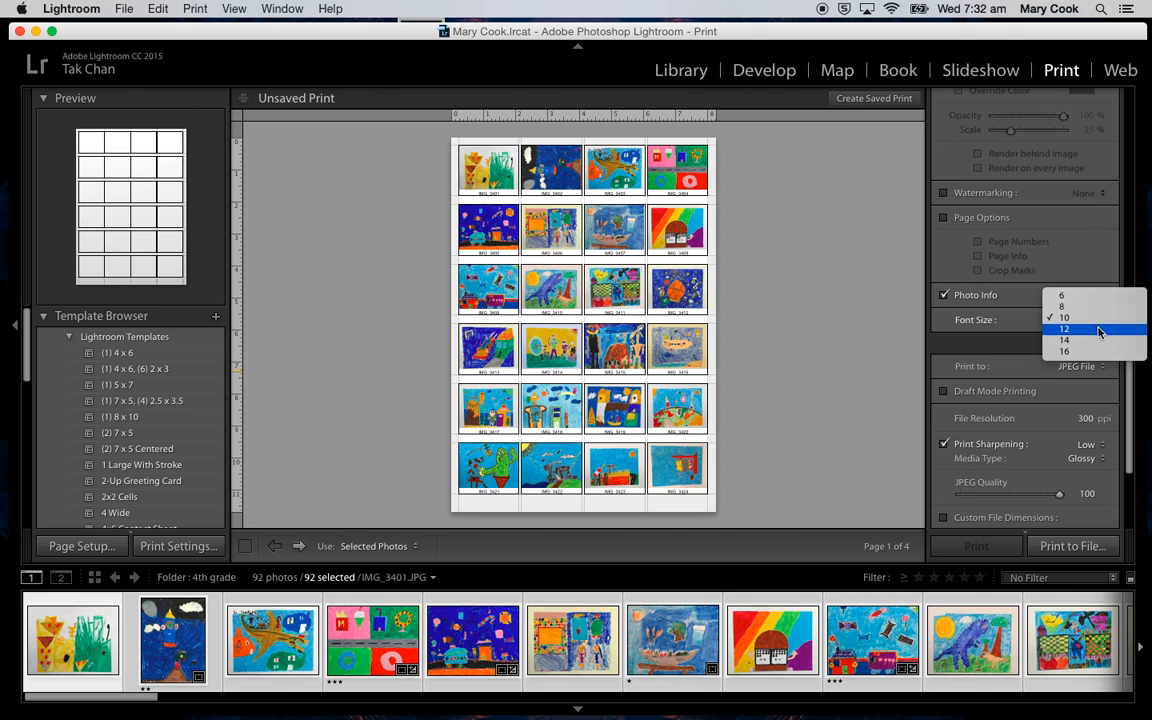
pyautogui.click(1097, 330)
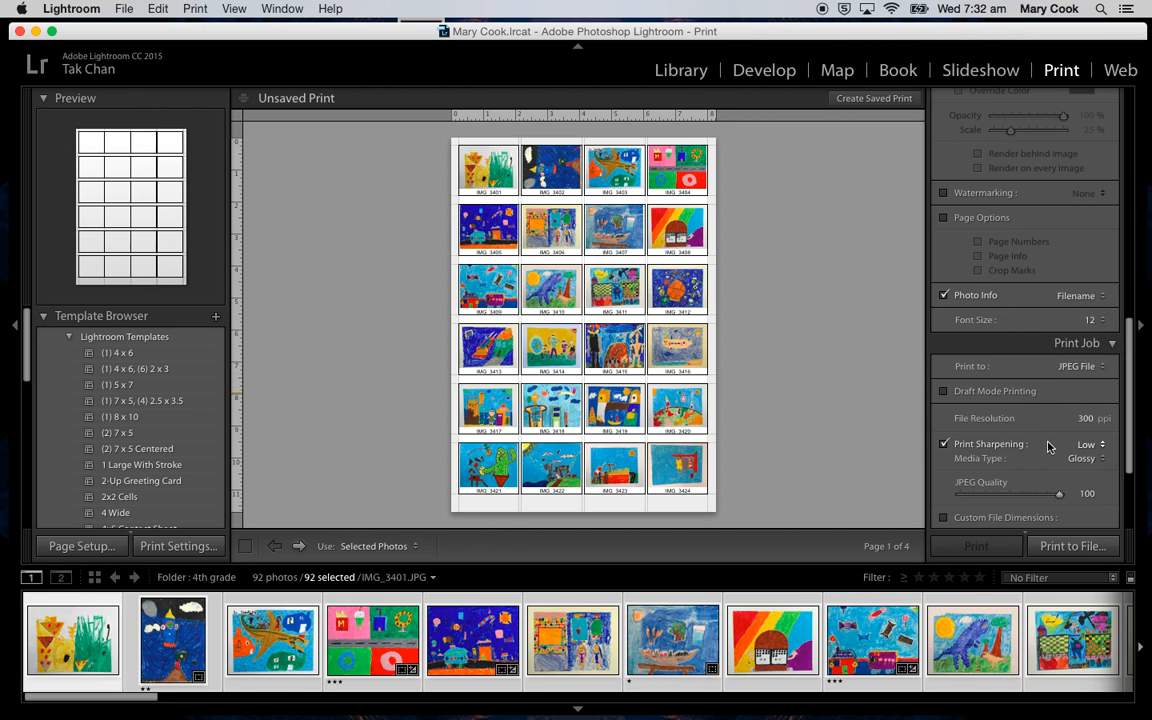
# Step: Turn off Print Sharpening for the print job and keep JPEG File as the print destination
pyautogui.scroll(-5, 975, 398)
pyautogui.click(941, 299)
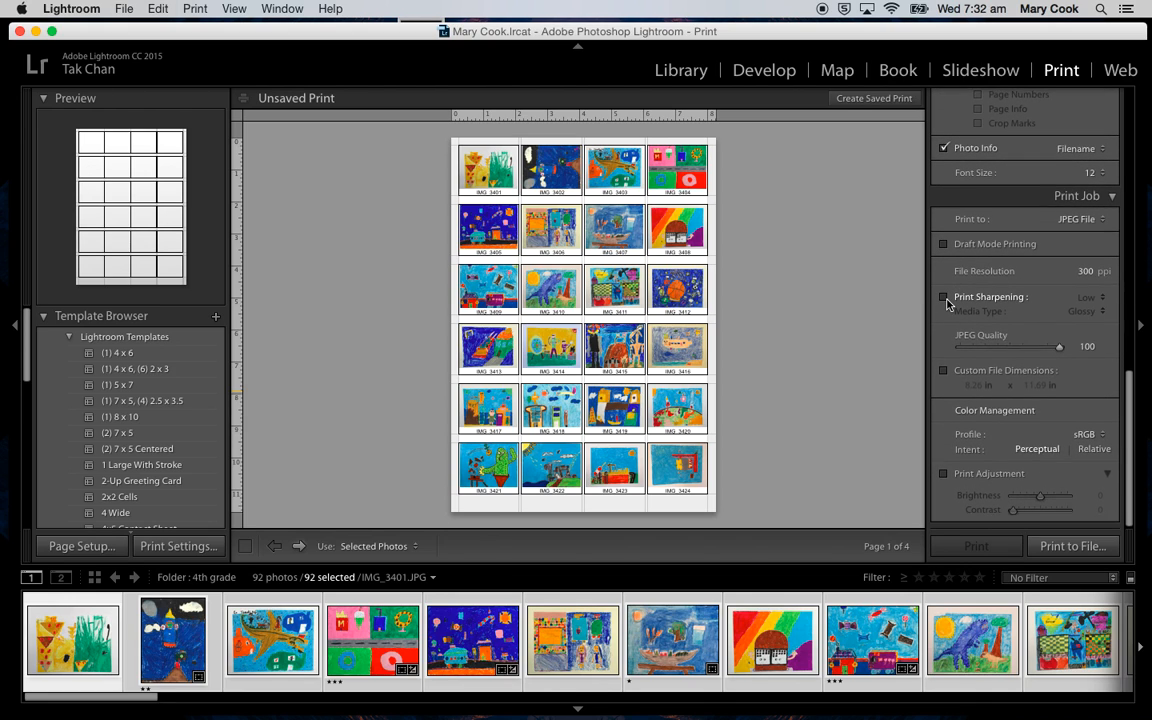
pyautogui.click(943, 298)
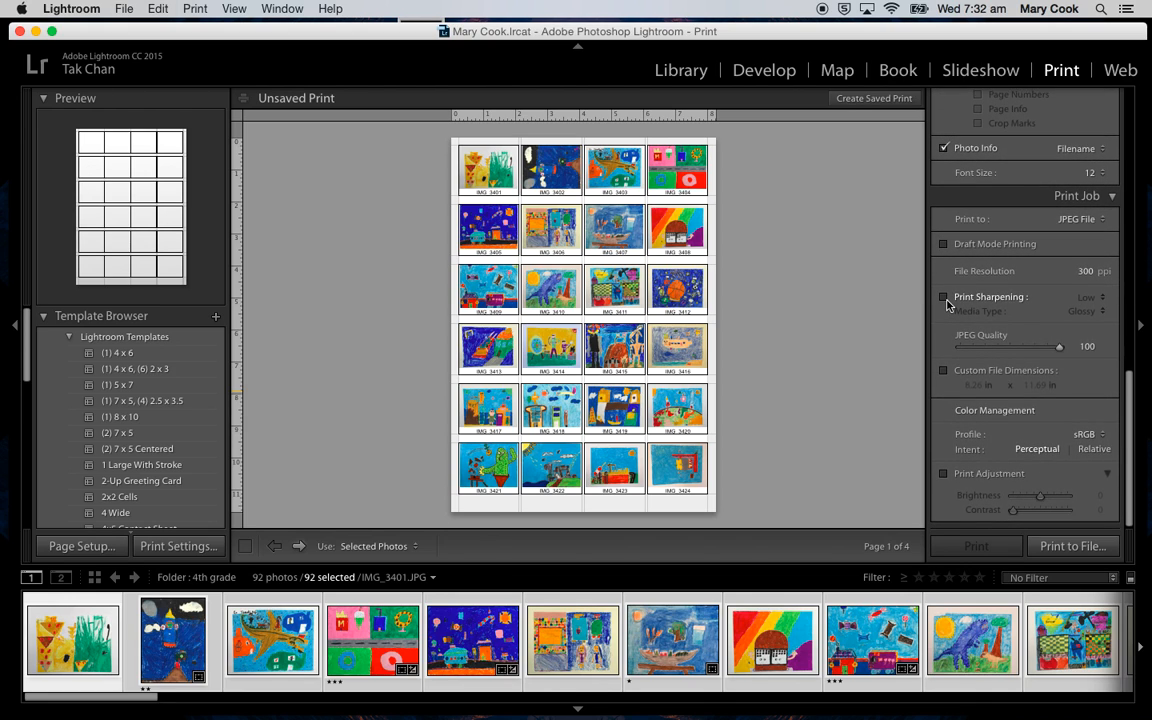
pyautogui.click(1076, 218)
pyautogui.click(1076, 218)
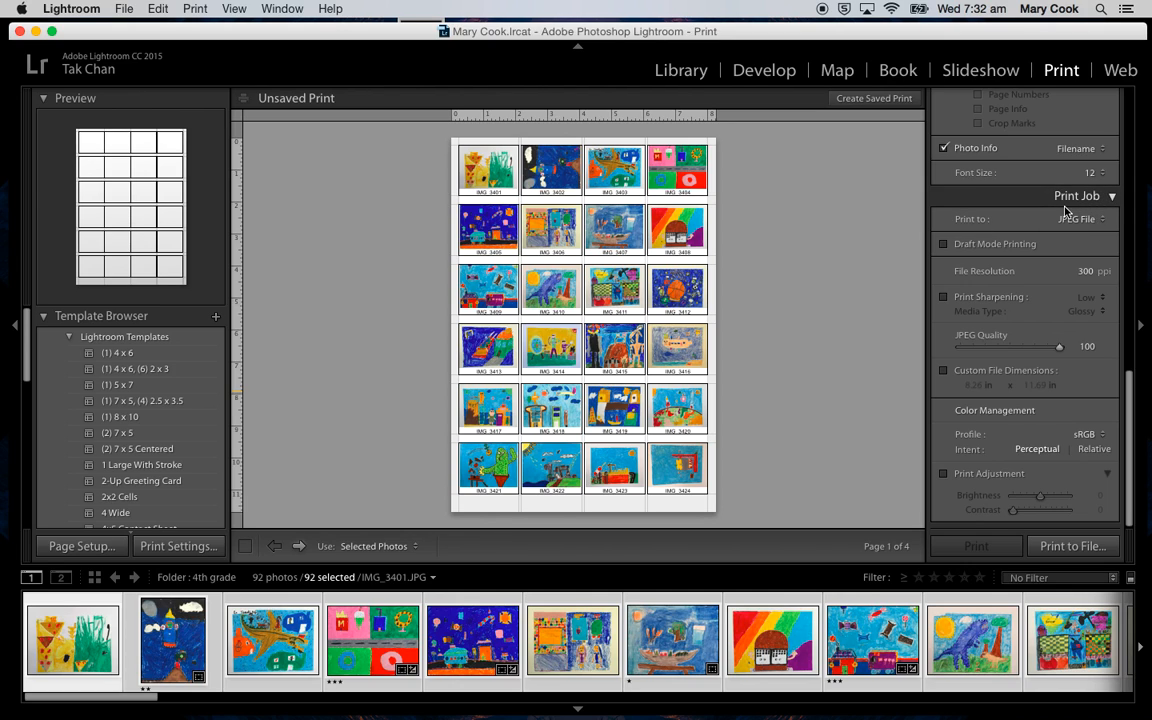
# Step: Print the contact sheet to file as "Your name contact sheet 1", saved on the Desktop
pyautogui.click(1072, 547)
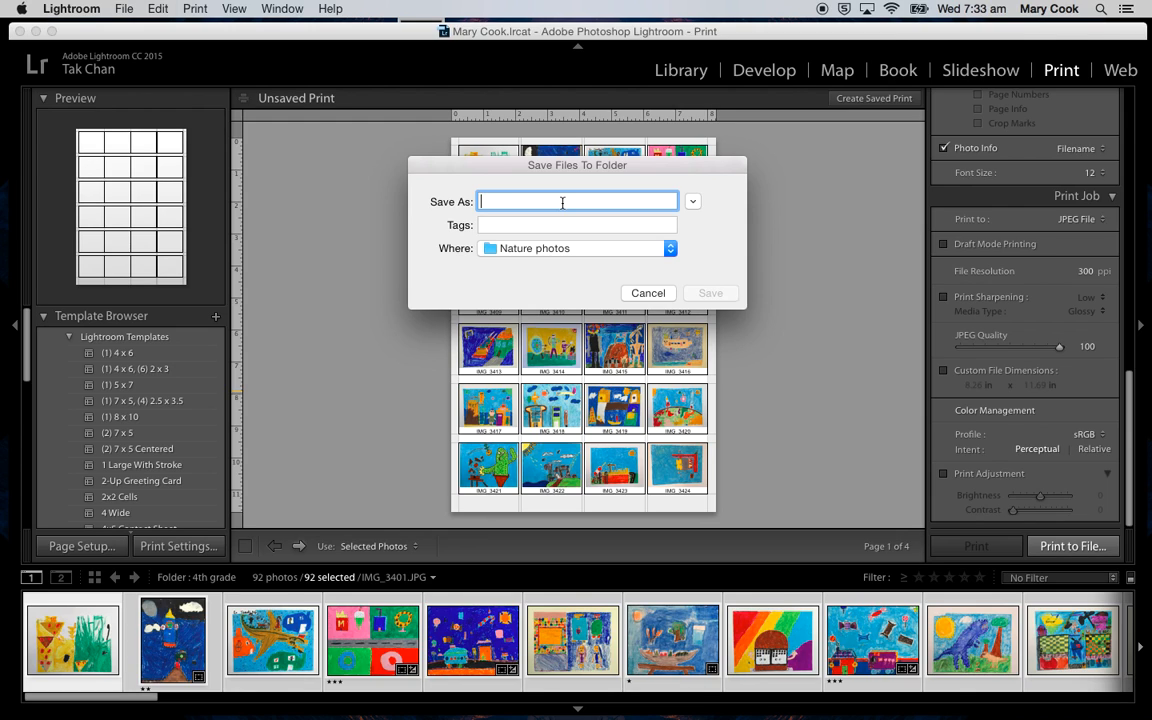
pyautogui.write('YOu')
pyautogui.press('BackSpace')
pyautogui.press('BackSpace')
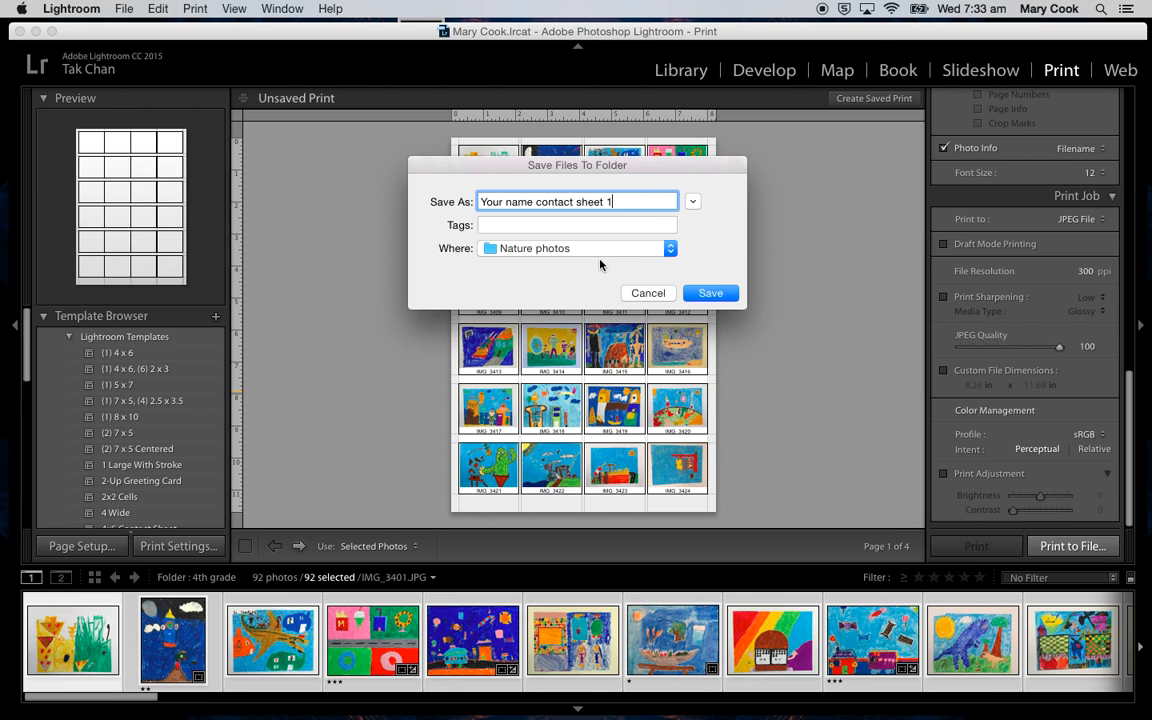
pyautogui.click(510, 249)
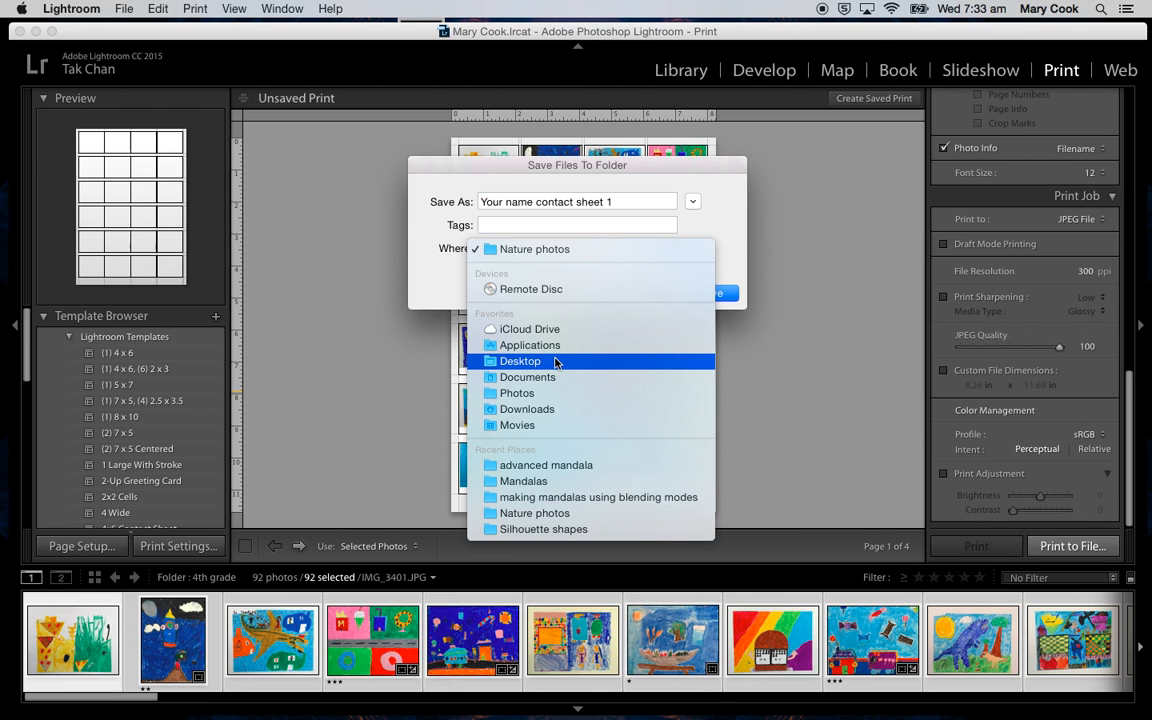
pyautogui.click(556, 362)
pyautogui.click(722, 294)
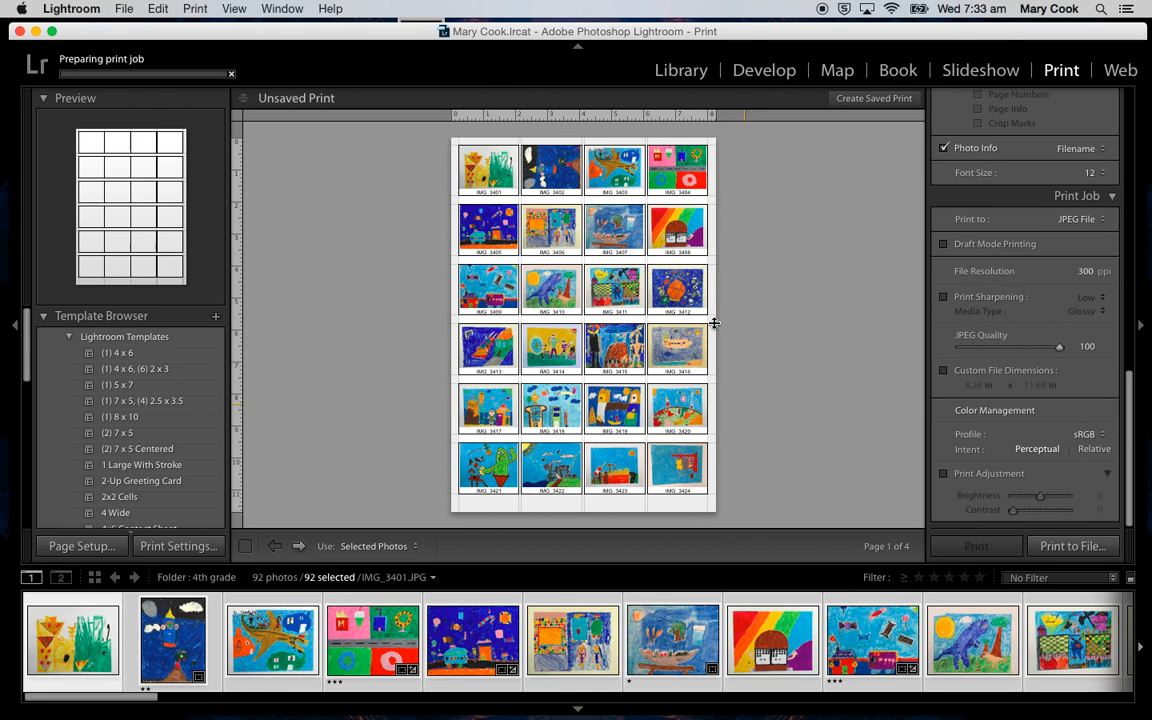
# Step: Save the current print layout as a new template named "contact sheet 4x6" in the User Templates folder
pyautogui.scroll(10, 1043, 218)
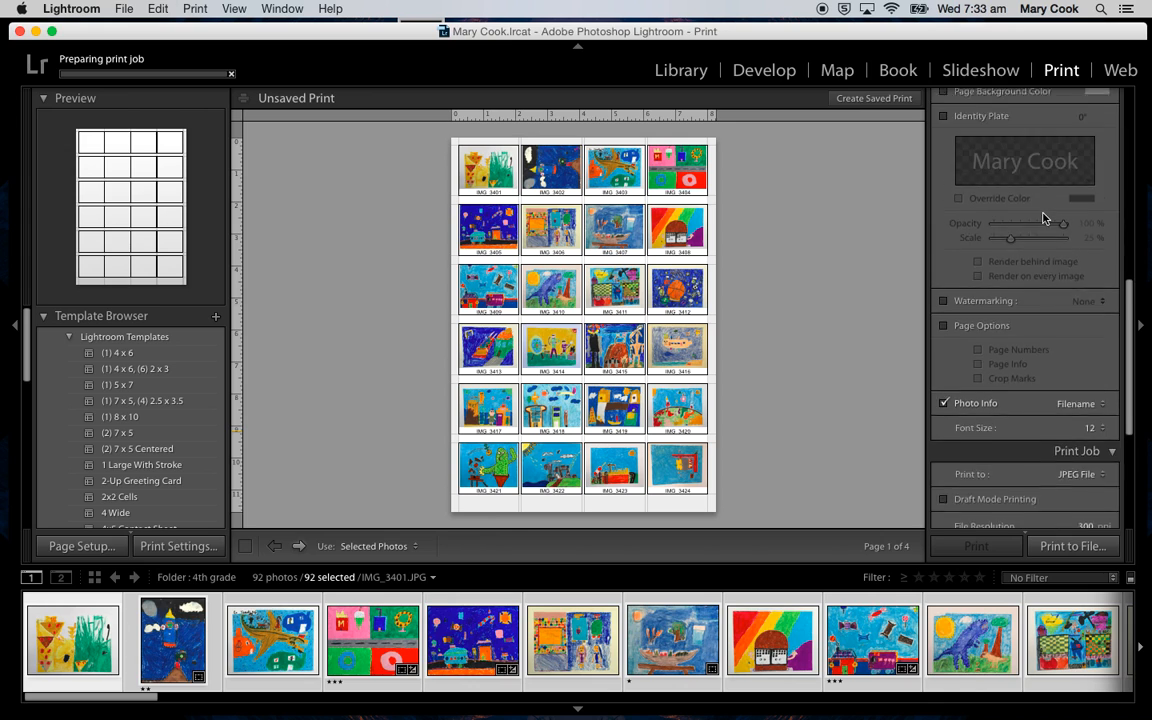
pyautogui.scroll(8, 1043, 218)
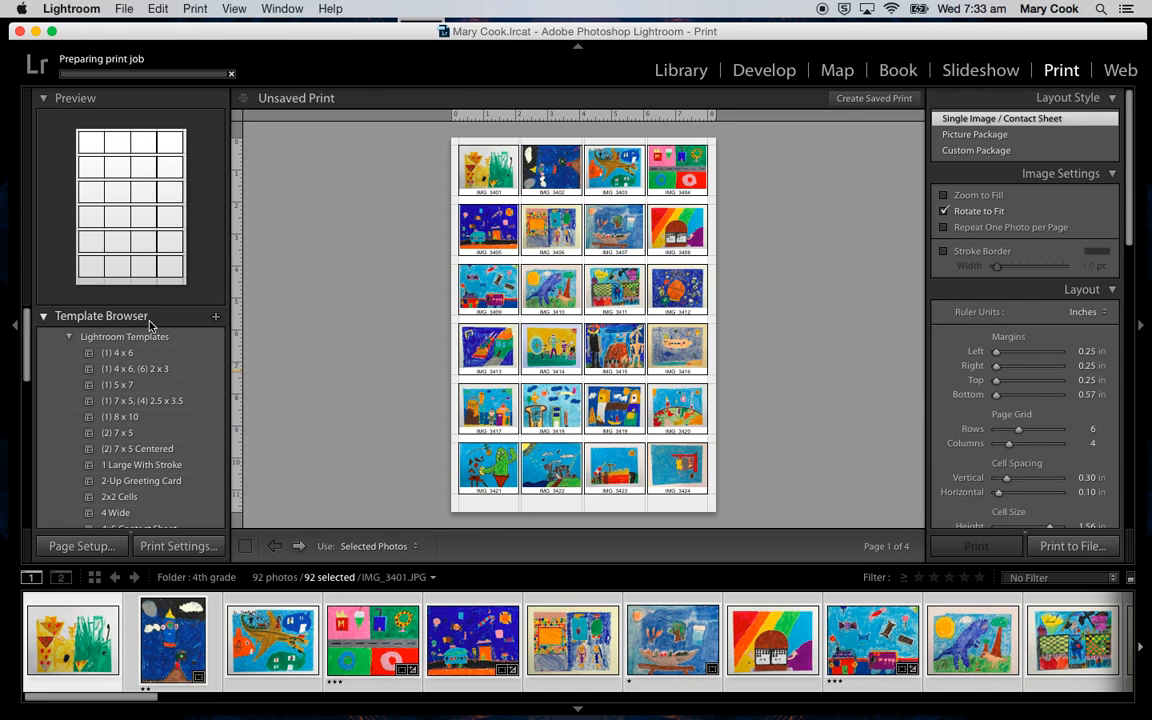
pyautogui.click(216, 318)
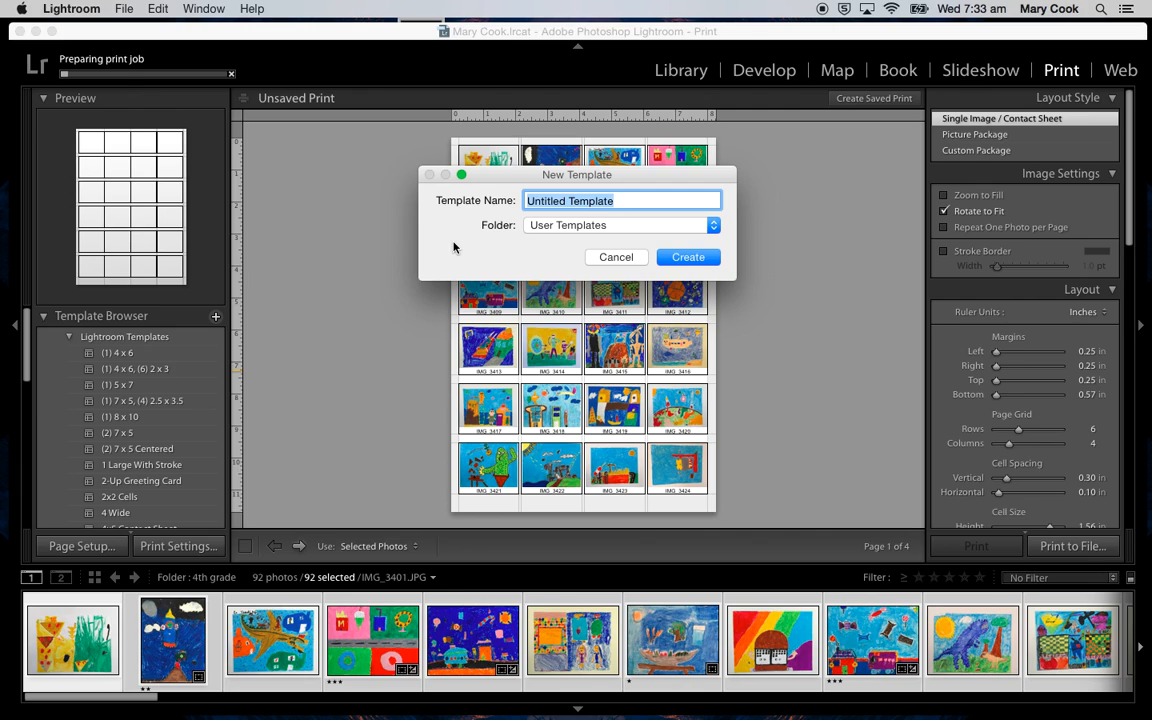
pyautogui.write('contact sheet 4x6')
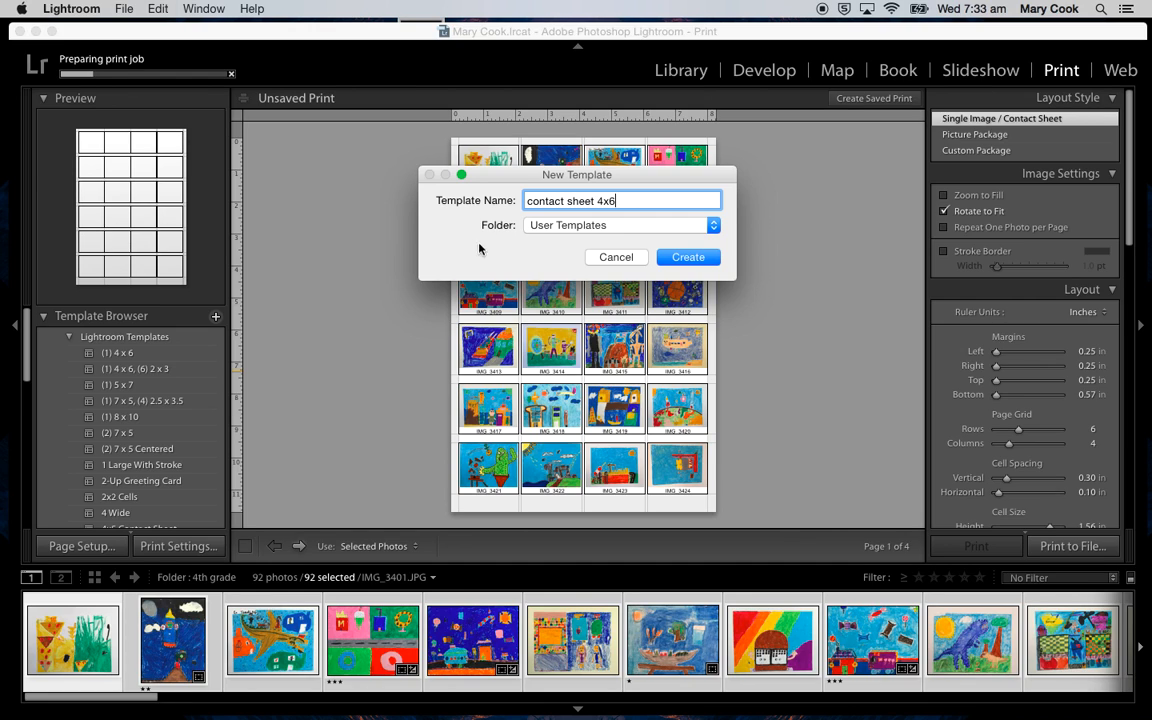
pyautogui.click(686, 257)
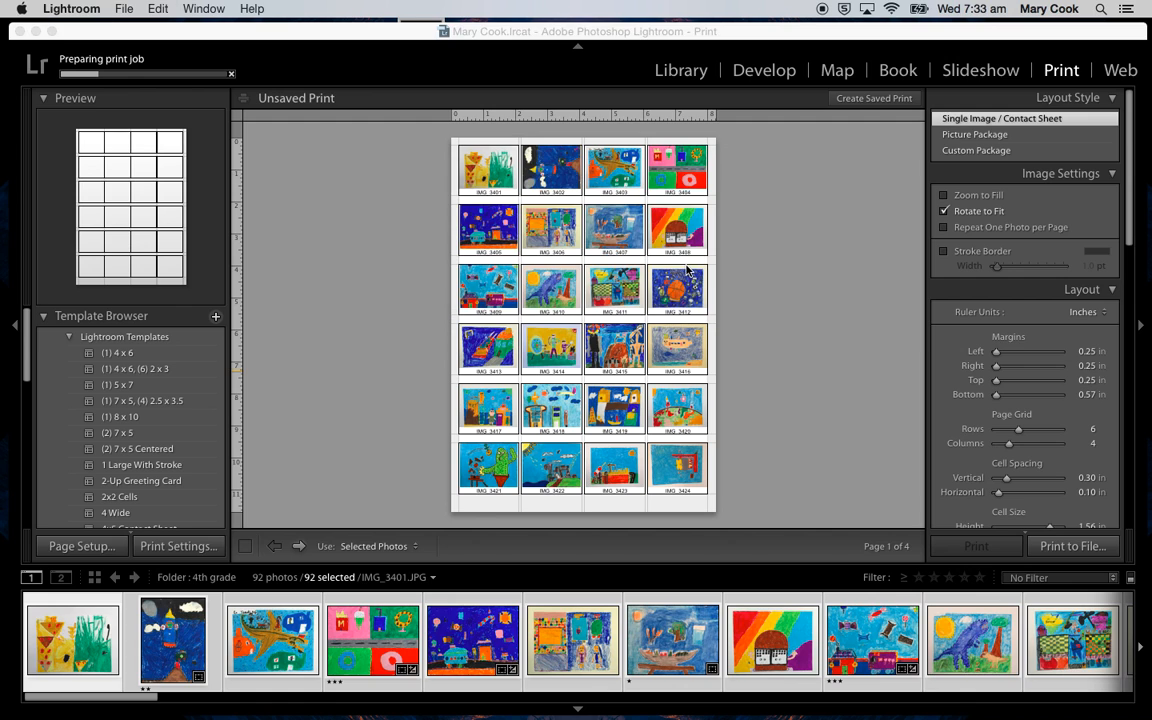
# Step: Collapse the Lightroom Templates group and try the "3x6 contact sheet" user template, finishing with "contact sheet 4x6" applied
pyautogui.scroll(-15, 116, 437)
pyautogui.scroll(15, 116, 375)
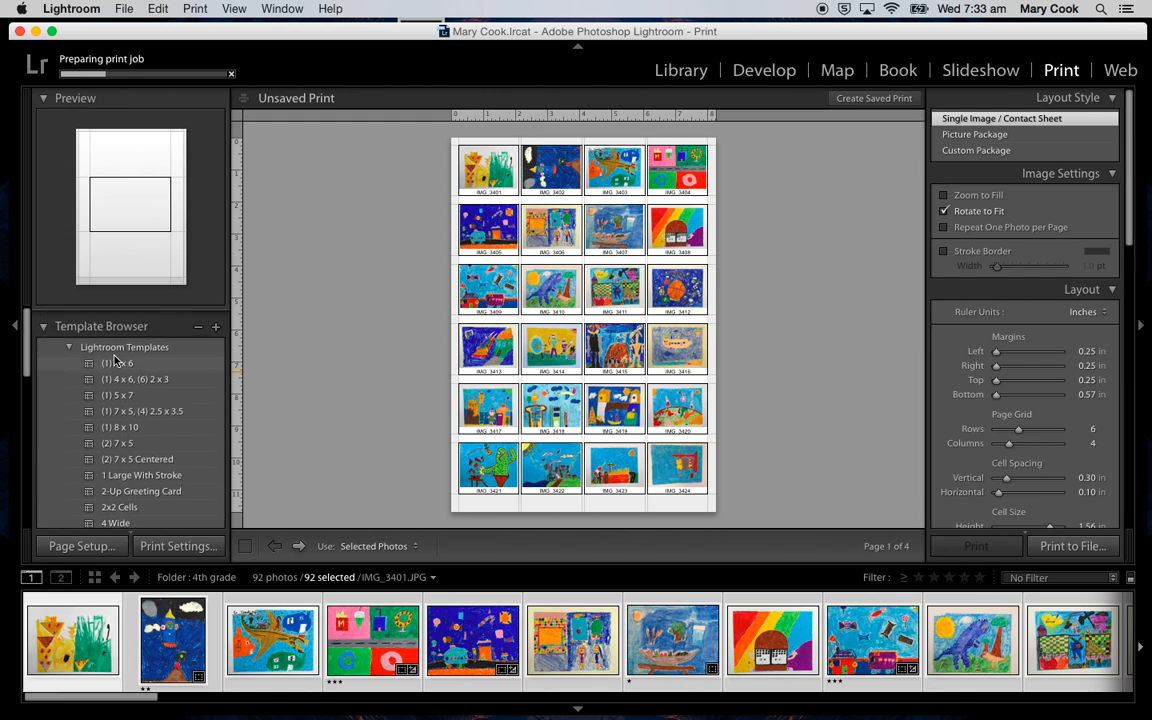
pyautogui.scroll(-1, 116, 362)
pyautogui.click(67, 337)
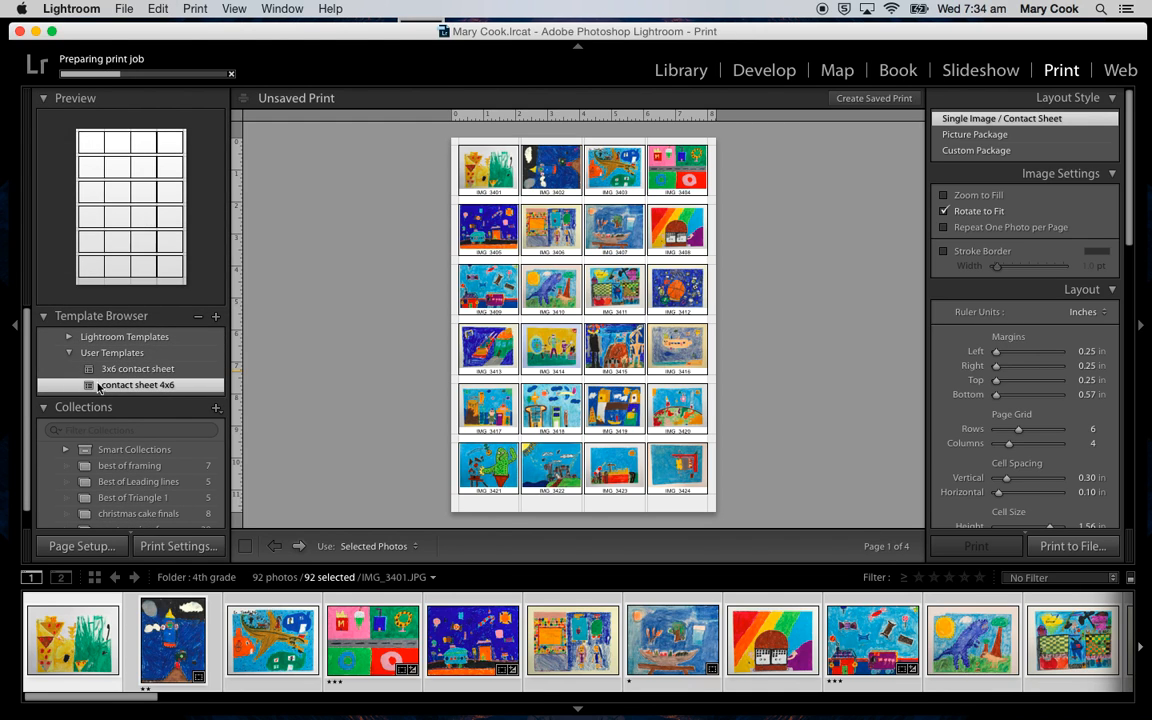
pyautogui.click(128, 372)
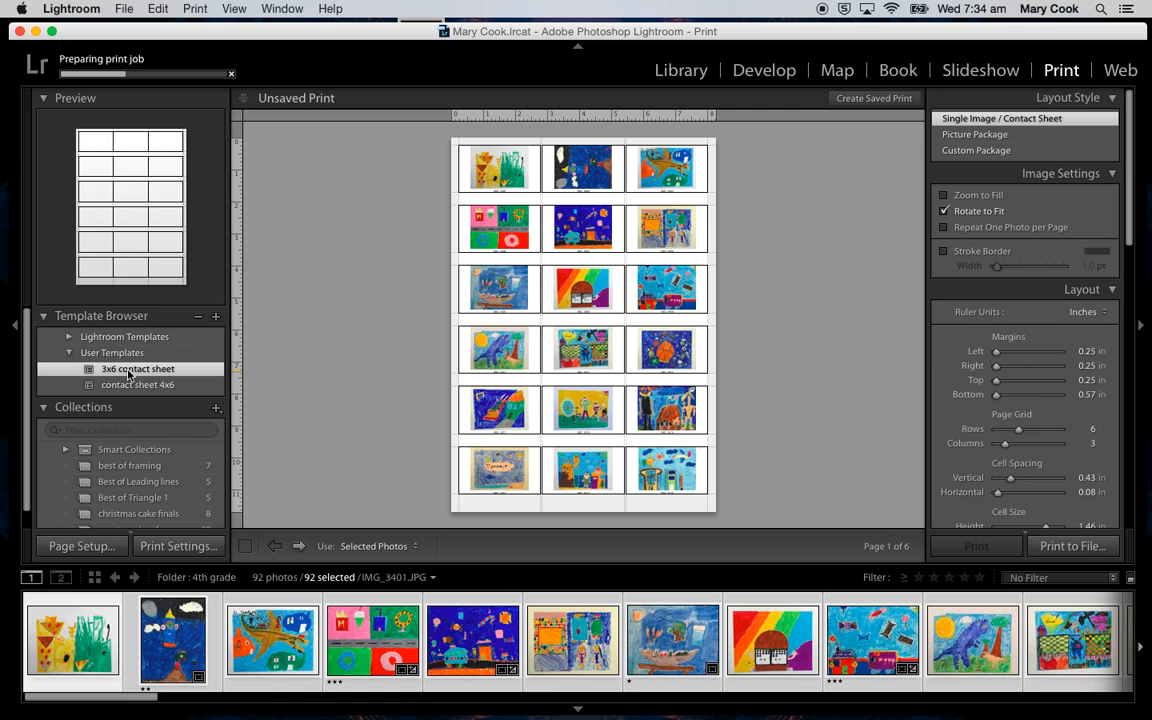
pyautogui.click(130, 386)
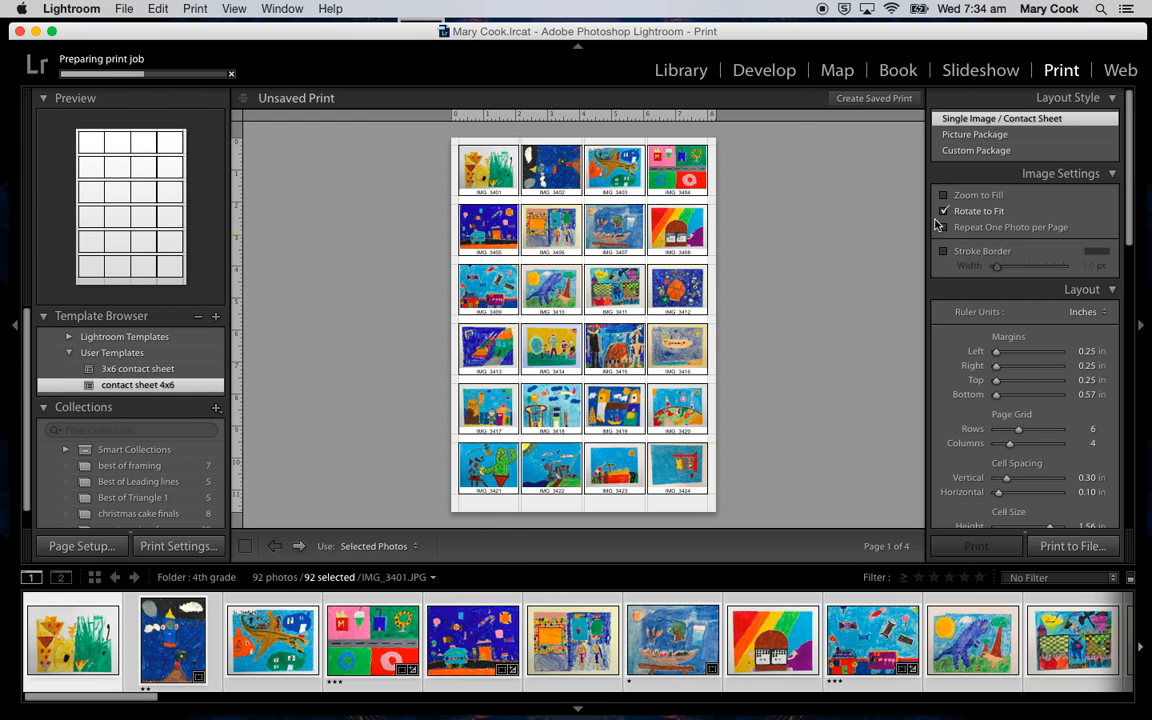
pyautogui.scroll(-10, 1037, 364)
pyautogui.scroll(-3, 1037, 364)
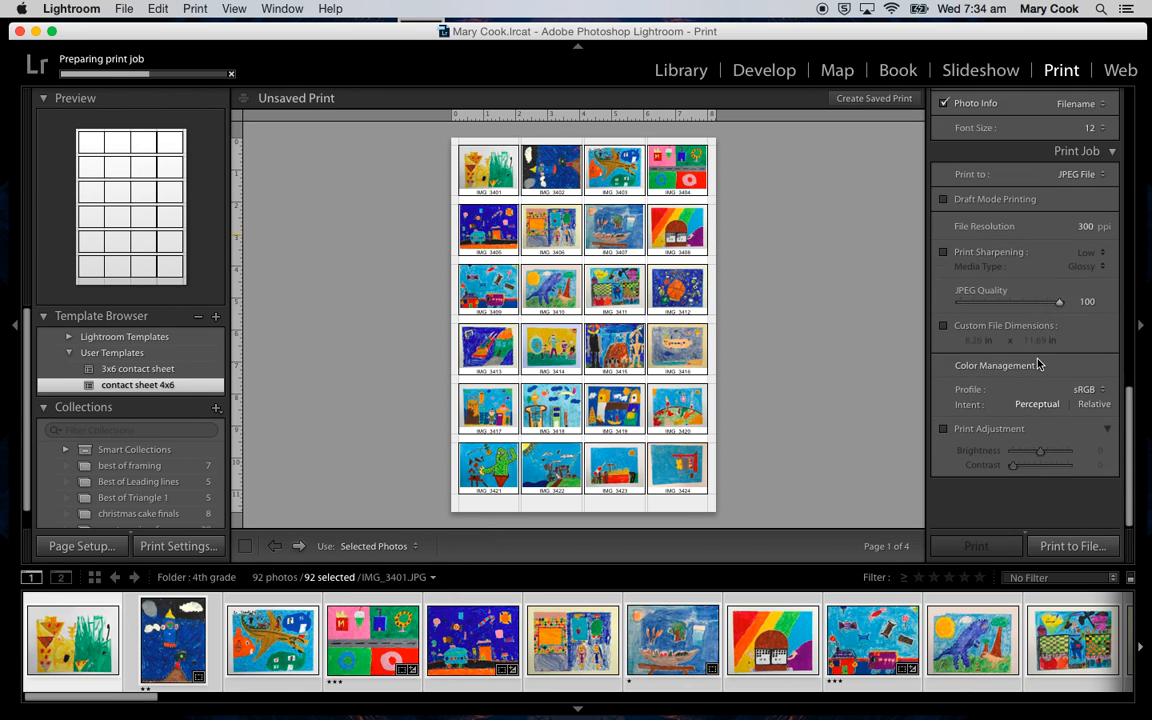
pyautogui.scroll(15, 1037, 364)
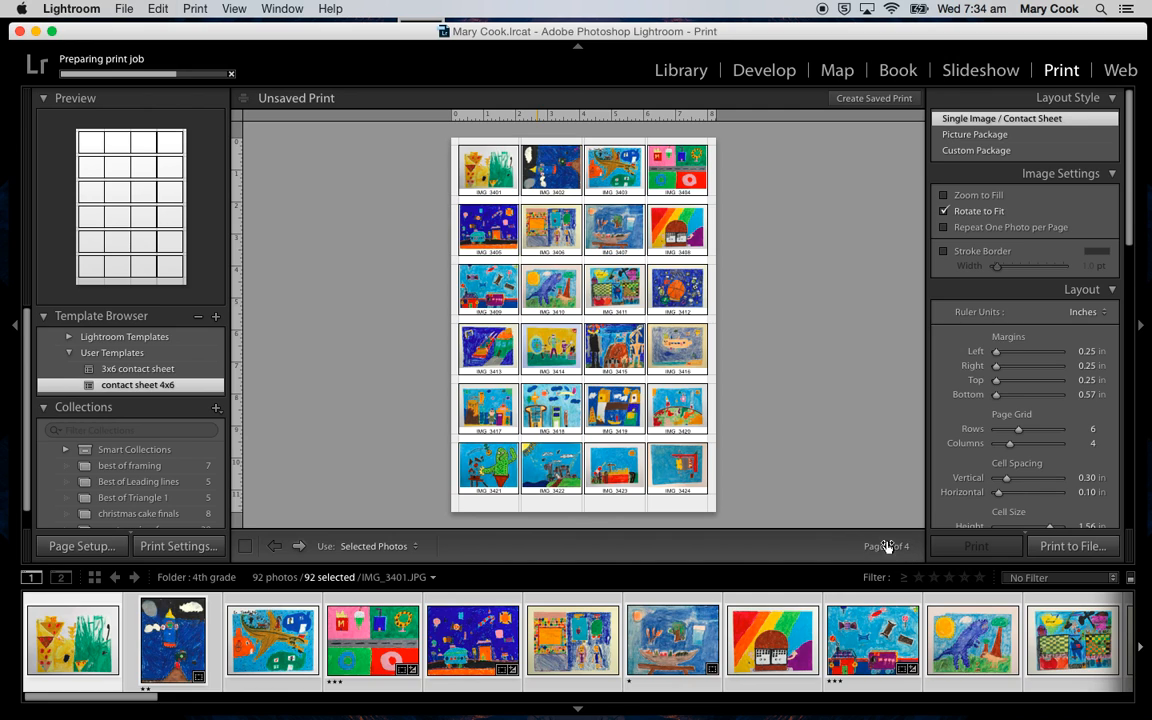
pyautogui.click(886, 546)
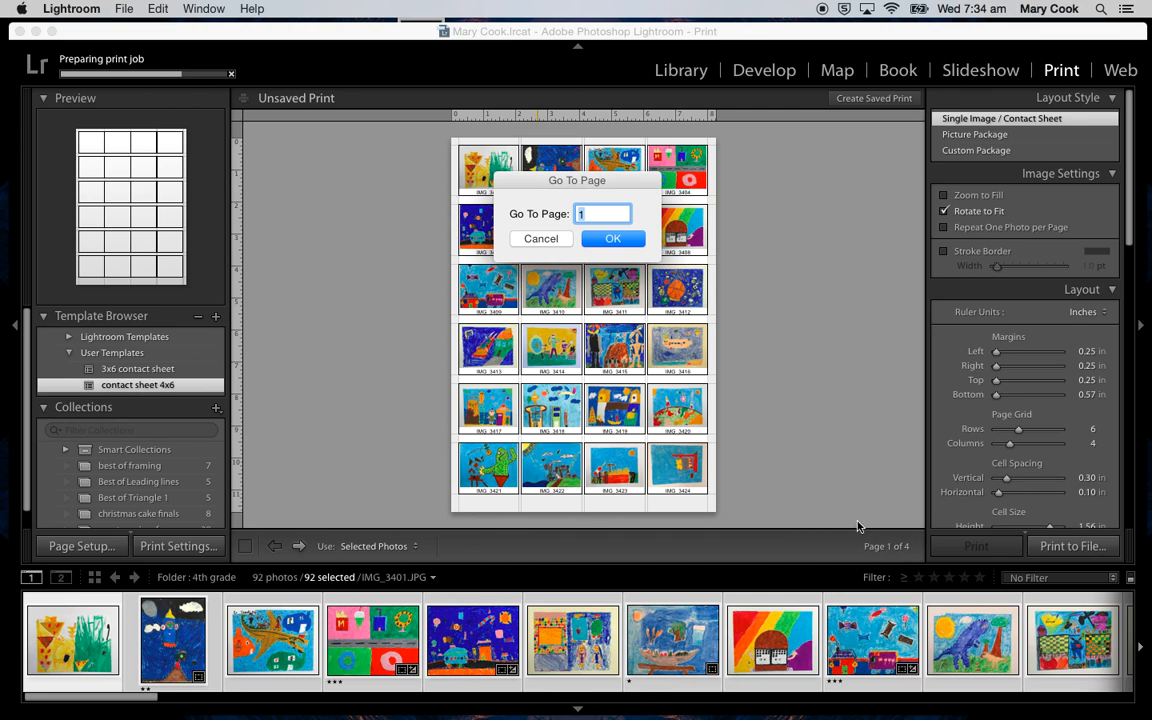
pyautogui.click(541, 238)
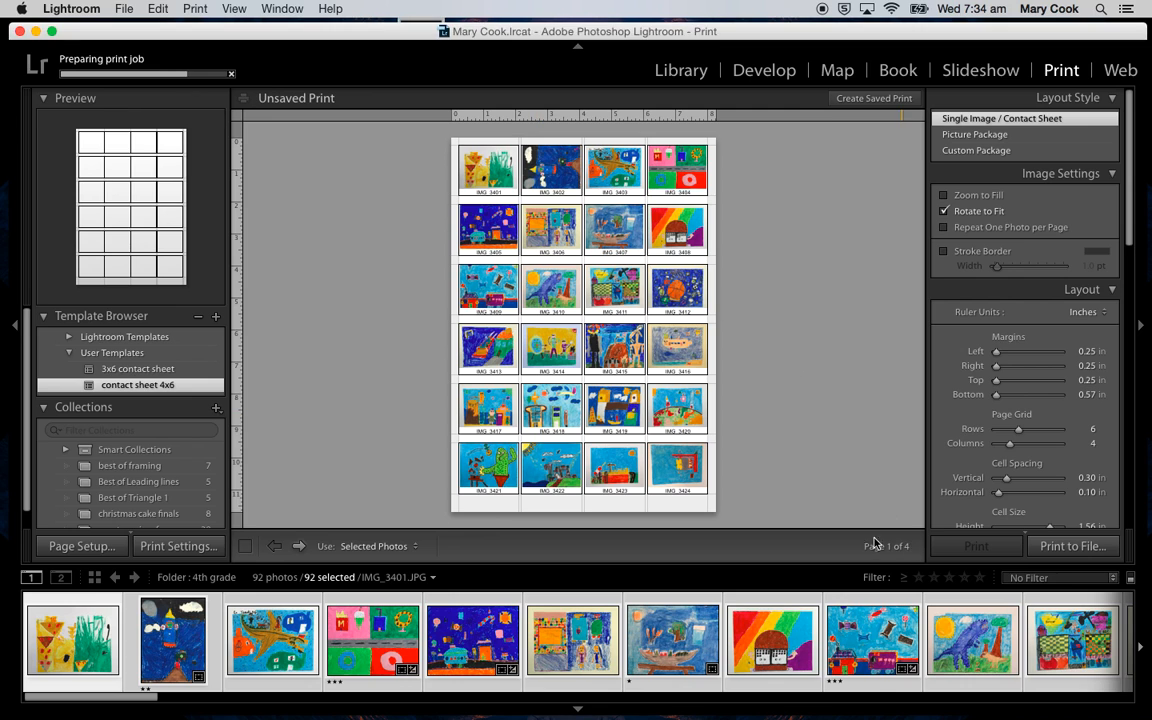
# Step: Minimize Lightroom and switch to a Finder window showing the contents of the Desktop folder
pyautogui.click(35, 31)
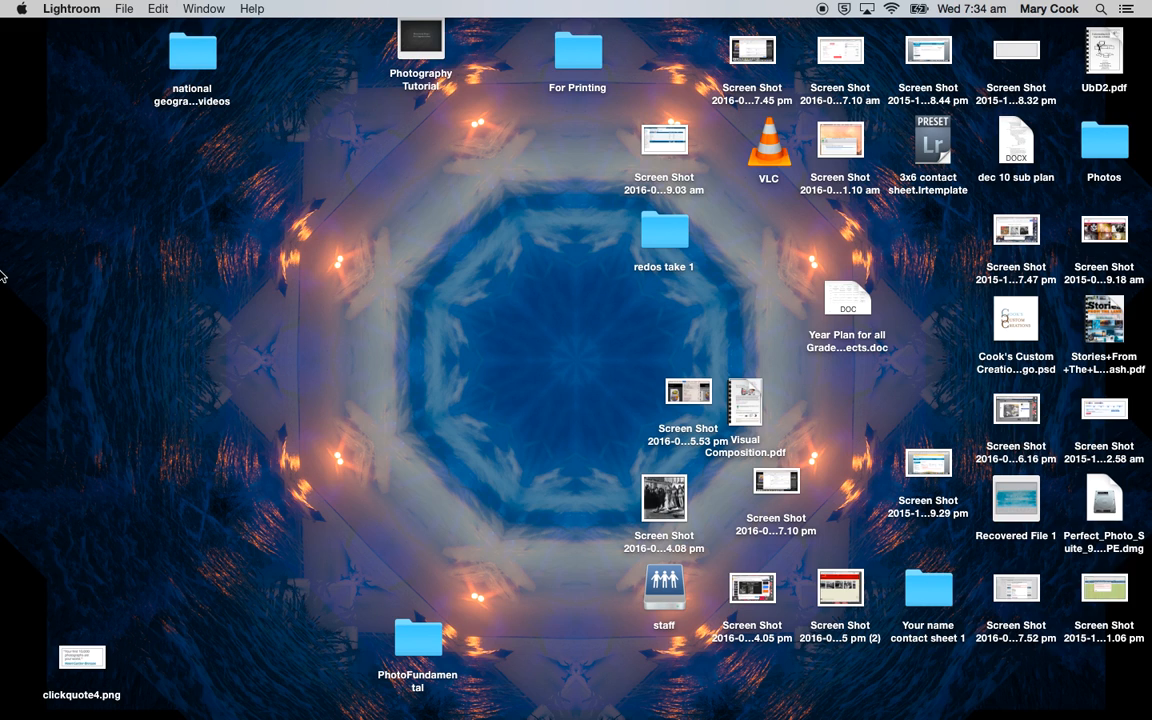
pyautogui.click(12, 38)
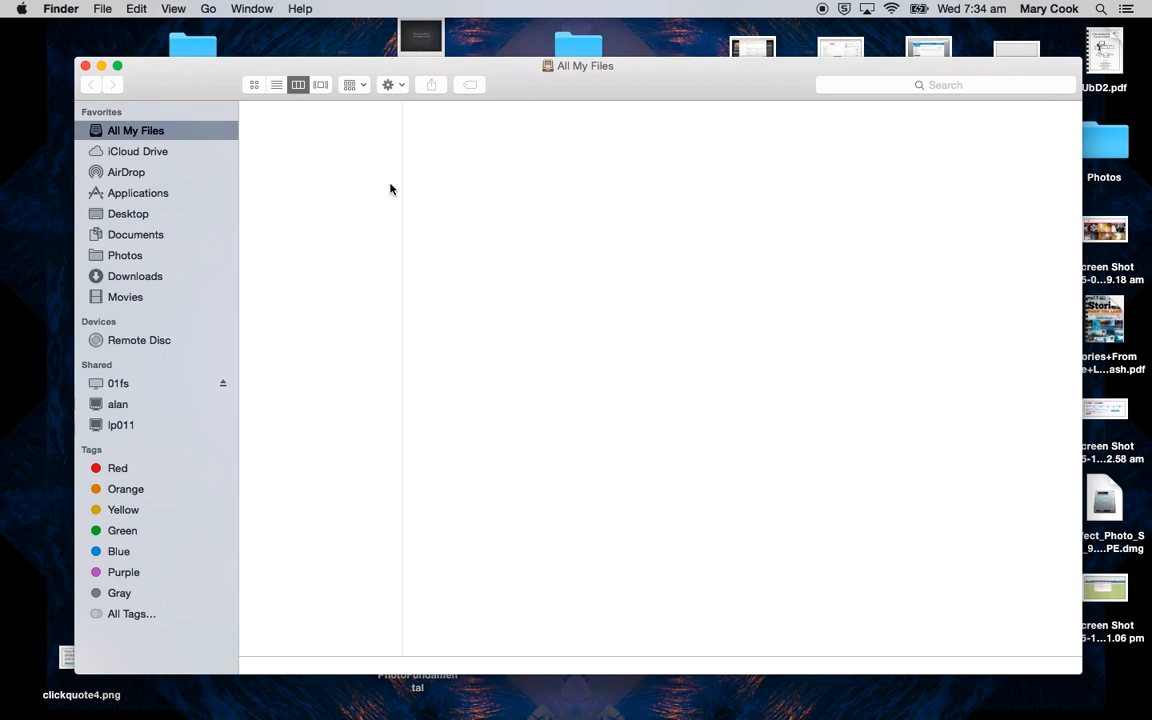
pyautogui.click(165, 215)
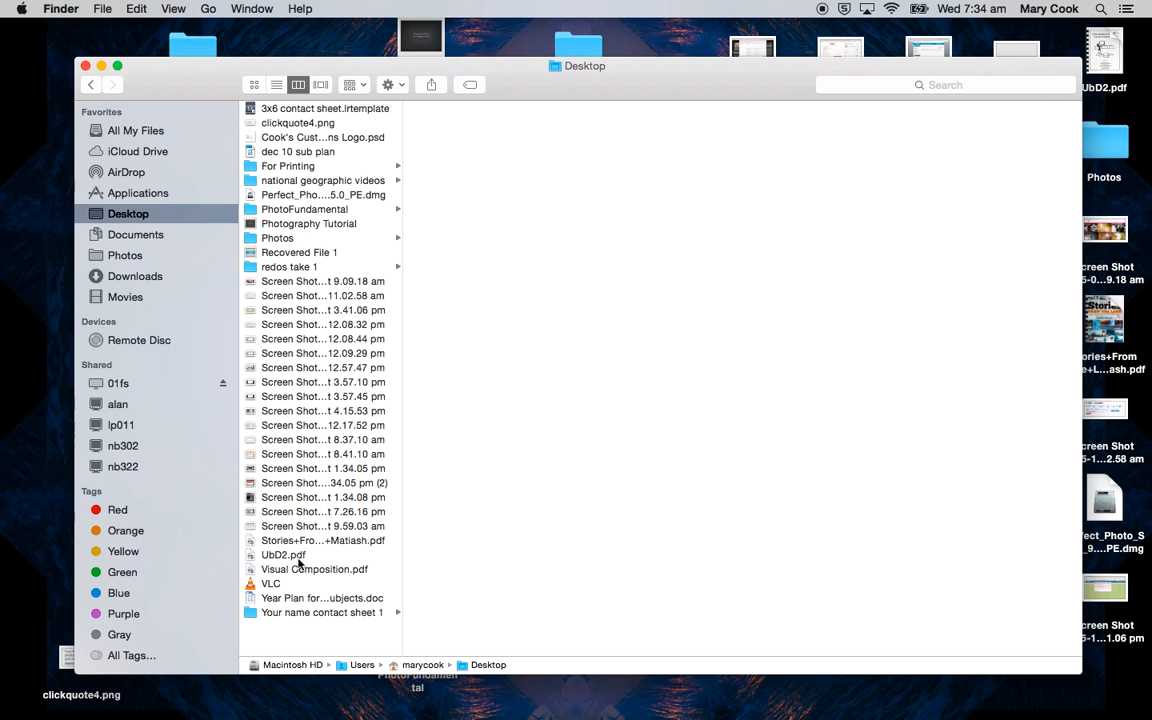
# Step: Preview "Your name contact sheet 1-1.jpg" in the "Your name contact sheet 1" folder and close the stray Word document
pyautogui.click(299, 597)
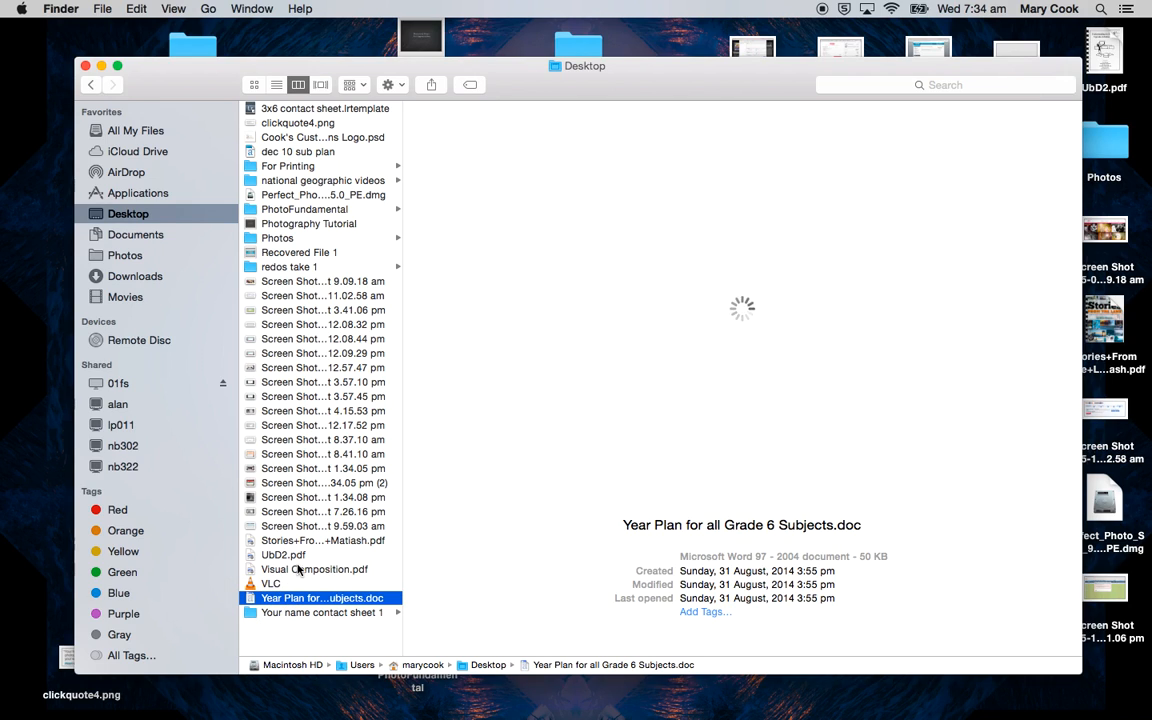
pyautogui.click(283, 613)
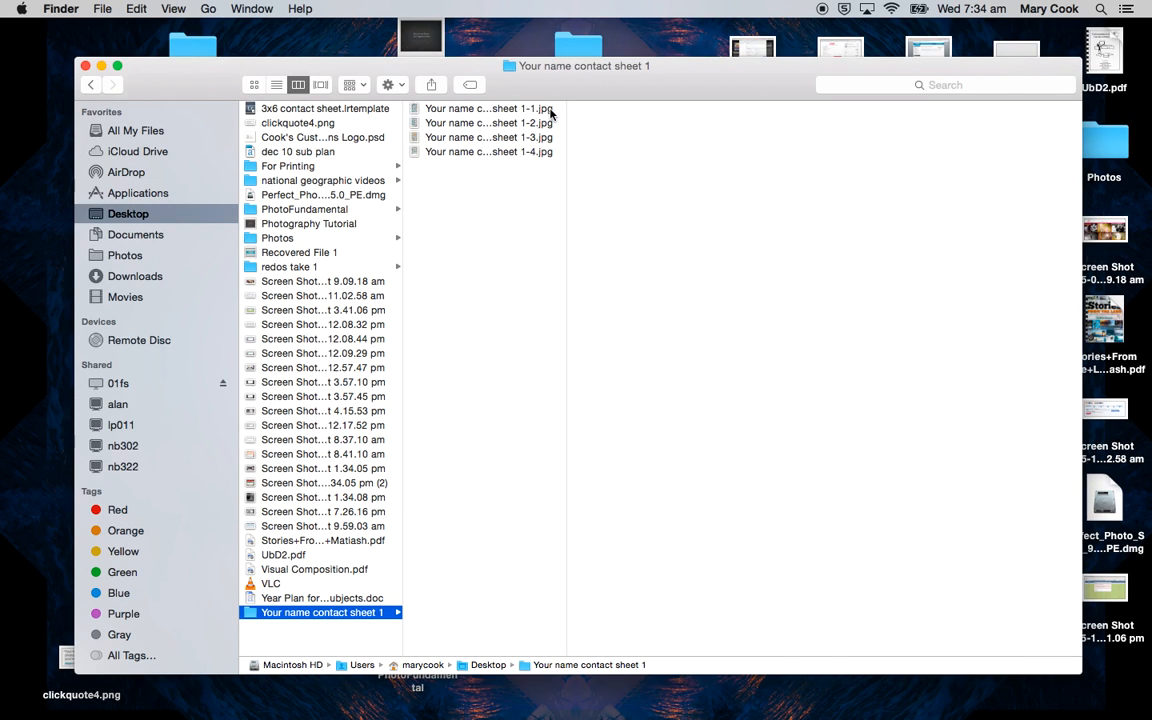
pyautogui.click(547, 109)
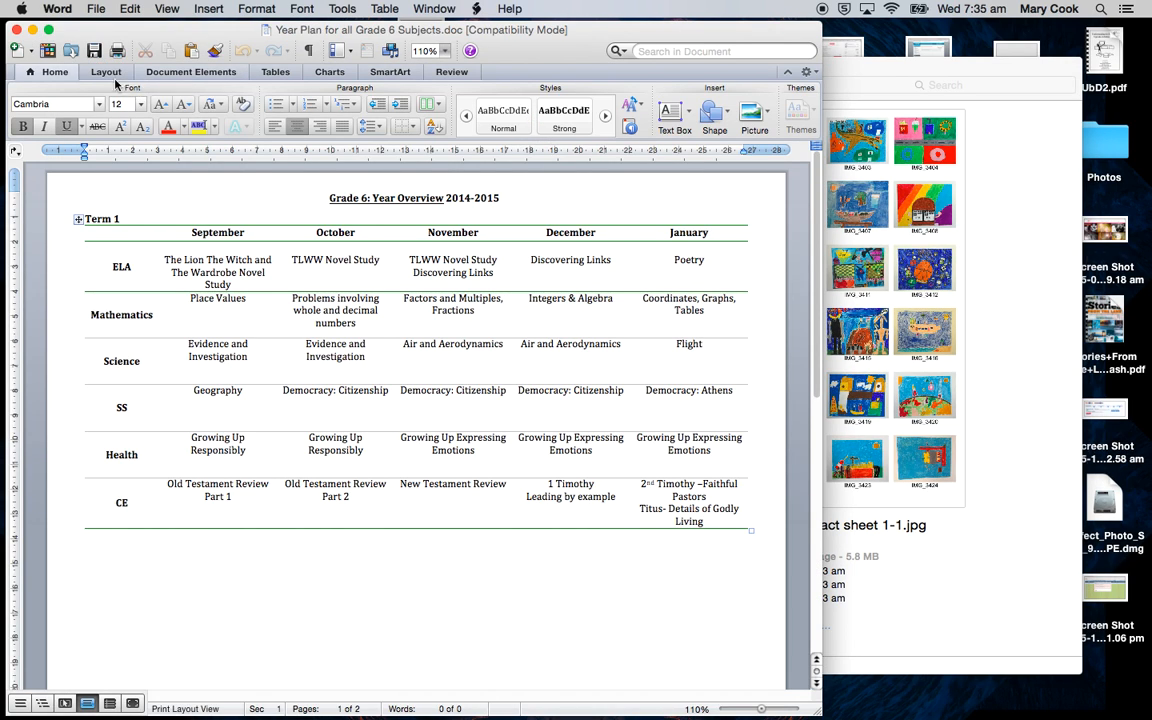
pyautogui.click(15, 31)
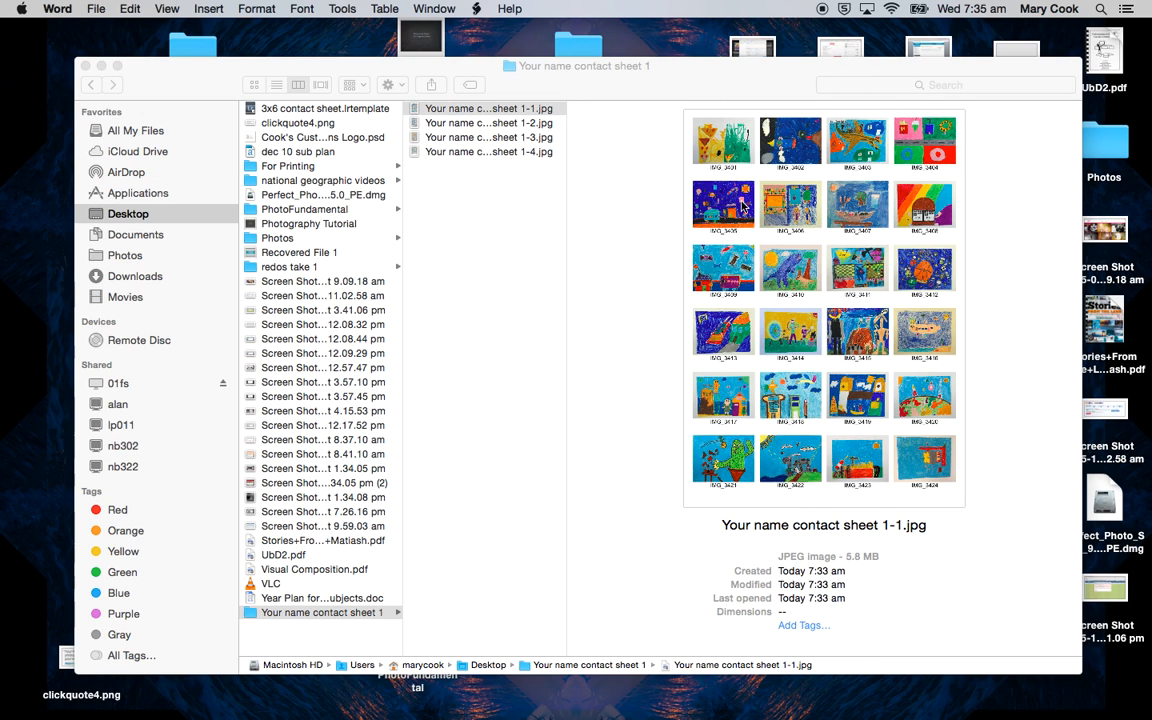